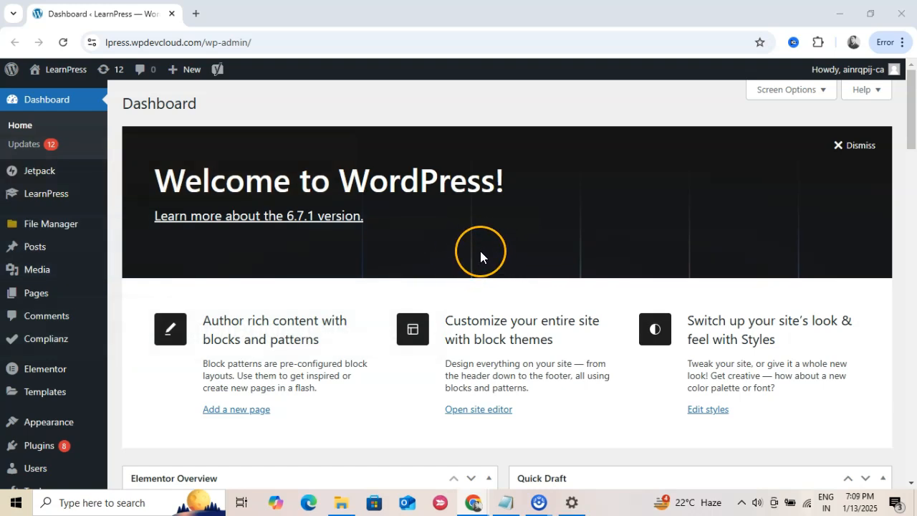
# - Open the site's general settings and check the administration email address field
pyautogui.scroll(-5, 144, 295)
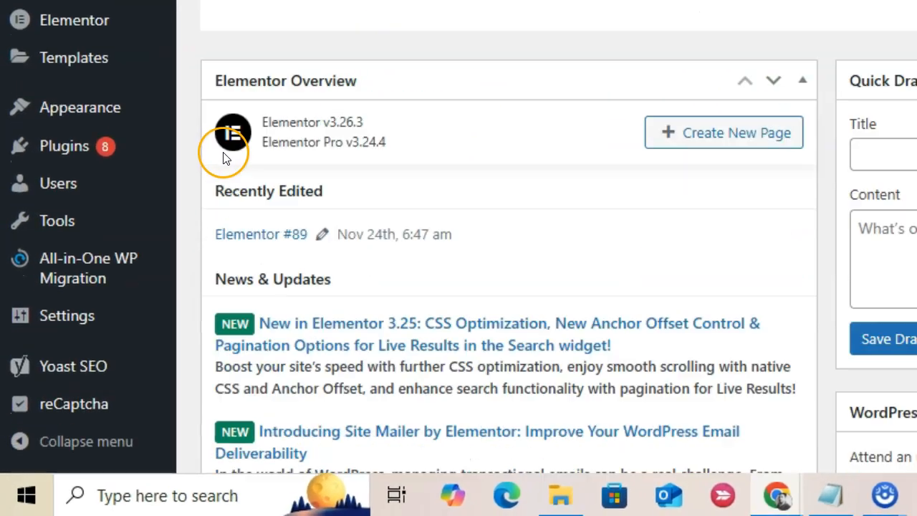
pyautogui.scroll(-2, 212, 250)
pyautogui.moveTo(102, 318)
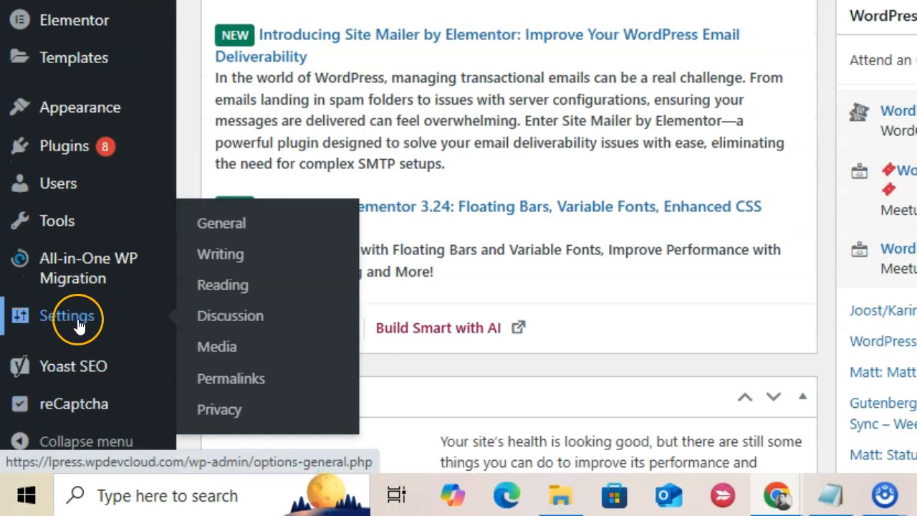
pyautogui.click(218, 237)
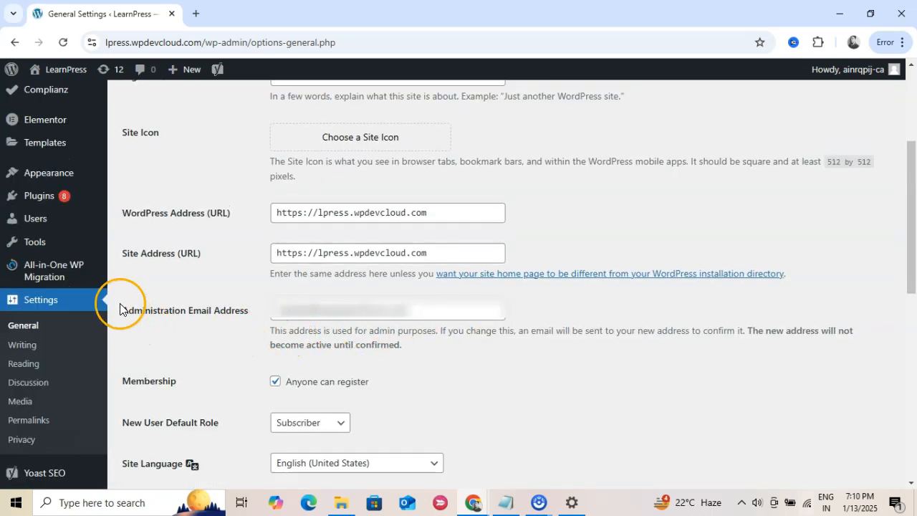
pyautogui.moveTo(120, 310); pyautogui.dragTo(262, 310)
pyautogui.click(253, 330)
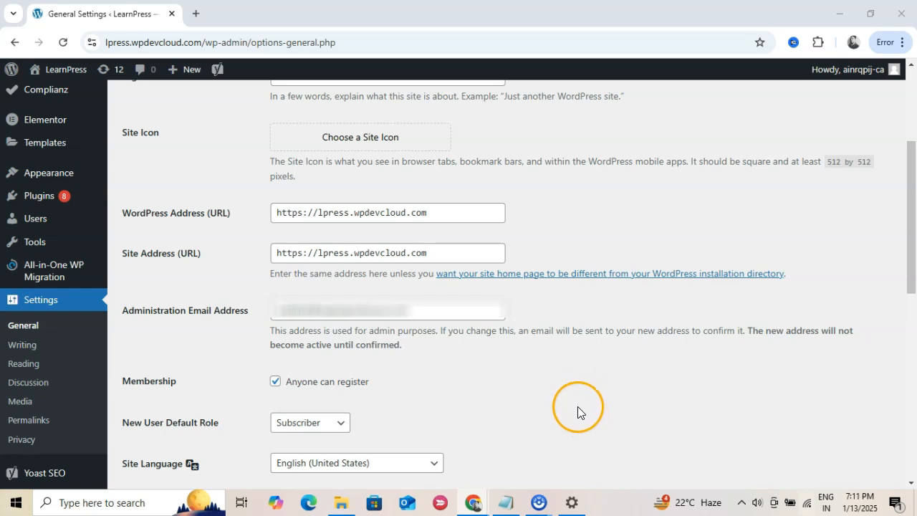
# - Search for the WP Mail SMTP plugin among the new plugins available to add
pyautogui.moveTo(43, 326)
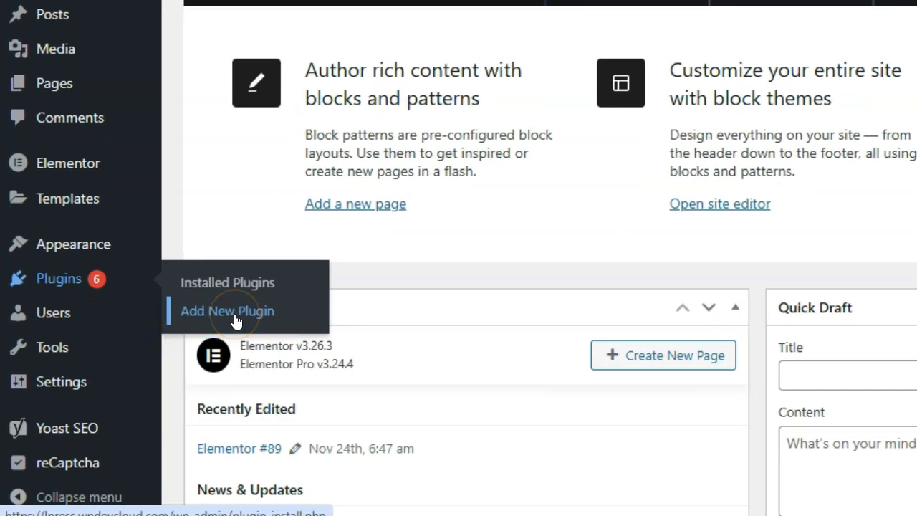
pyautogui.click(236, 321)
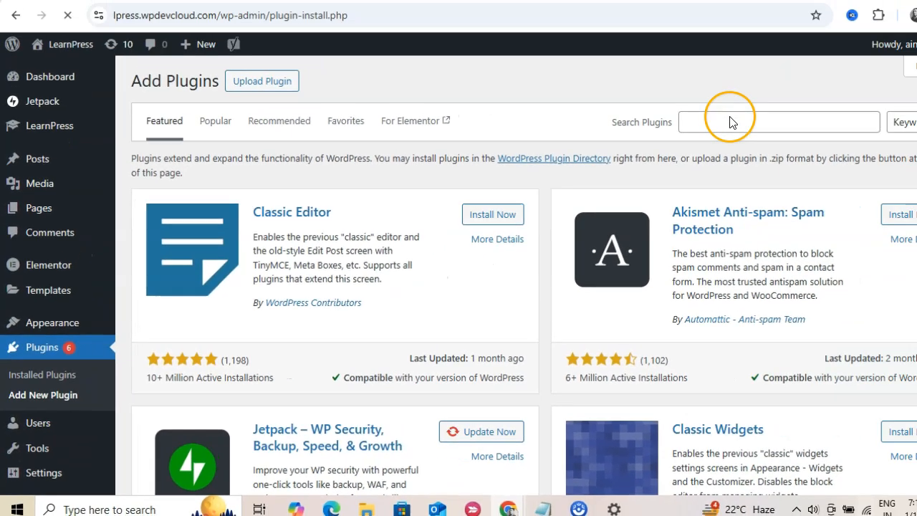
pyautogui.click(735, 122)
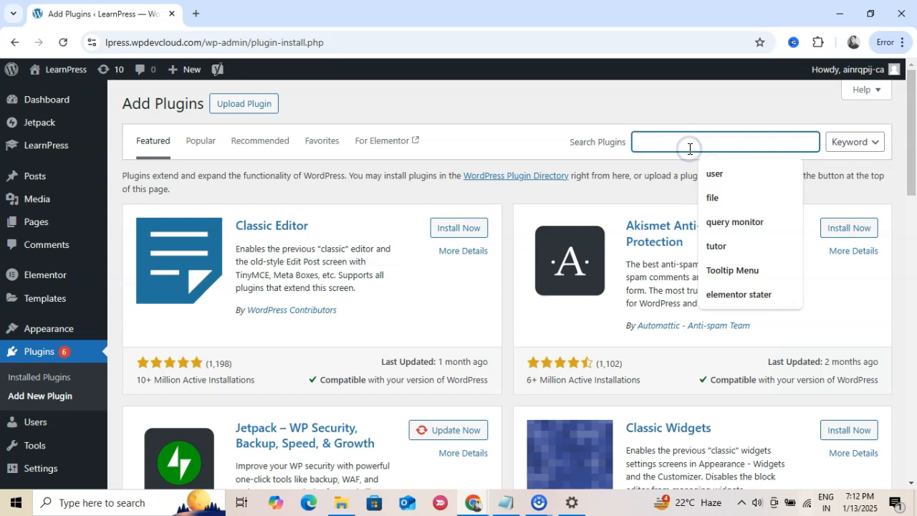
pyautogui.write('WP Mail SMTP')
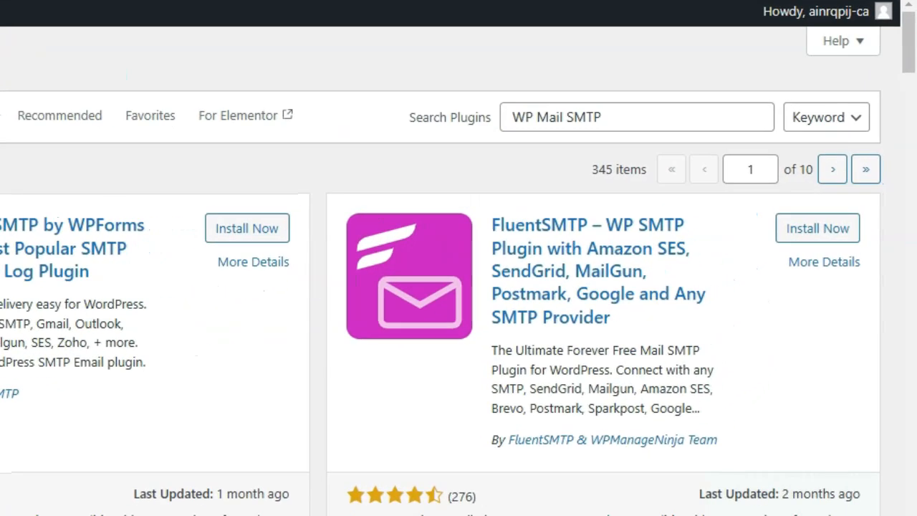
pyautogui.moveTo(513, 116); pyautogui.dragTo(604, 117)
pyautogui.click(559, 150)
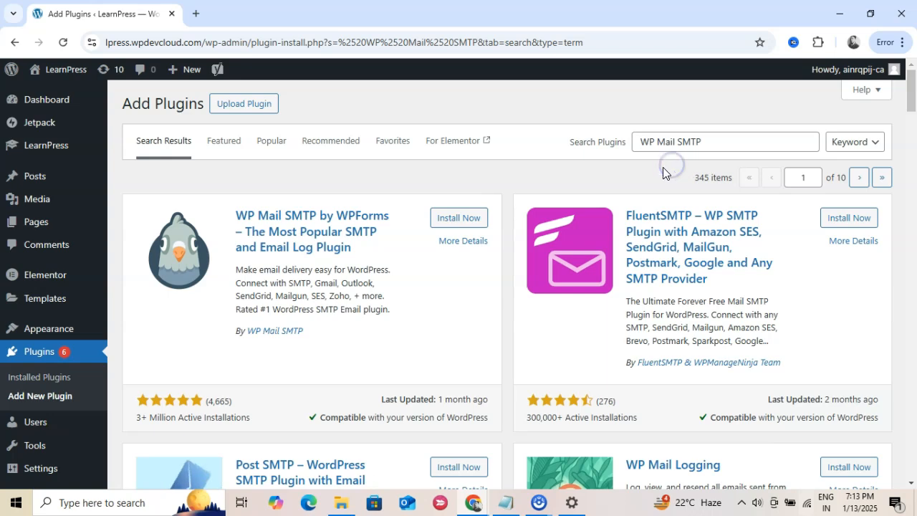
# - Install and activate the WP Mail SMTP by WPForms plugin
pyautogui.click(453, 227)
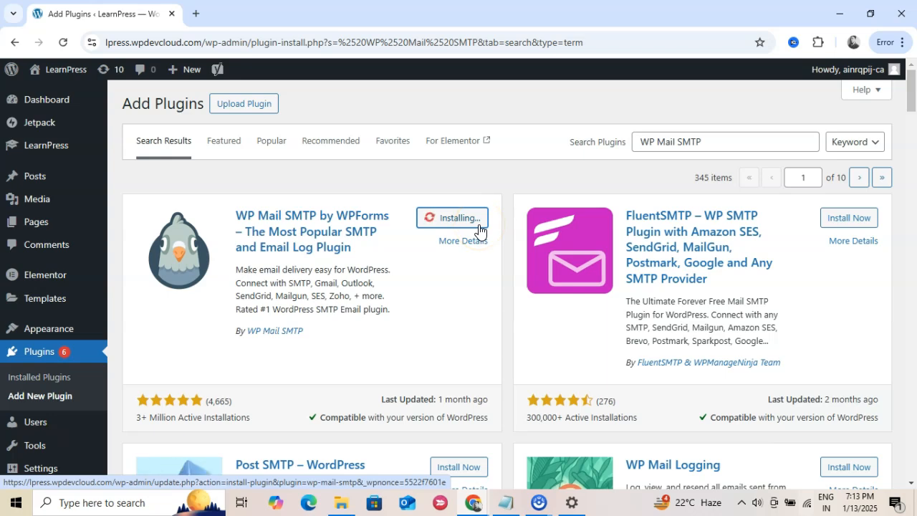
pyautogui.click(468, 228)
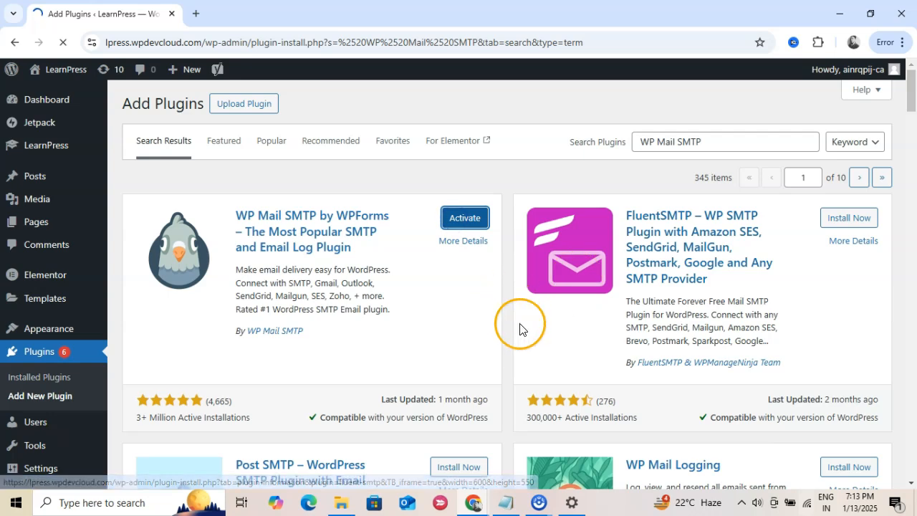
pyautogui.scroll(-2, 424, 373)
pyautogui.scroll(2, 425, 369)
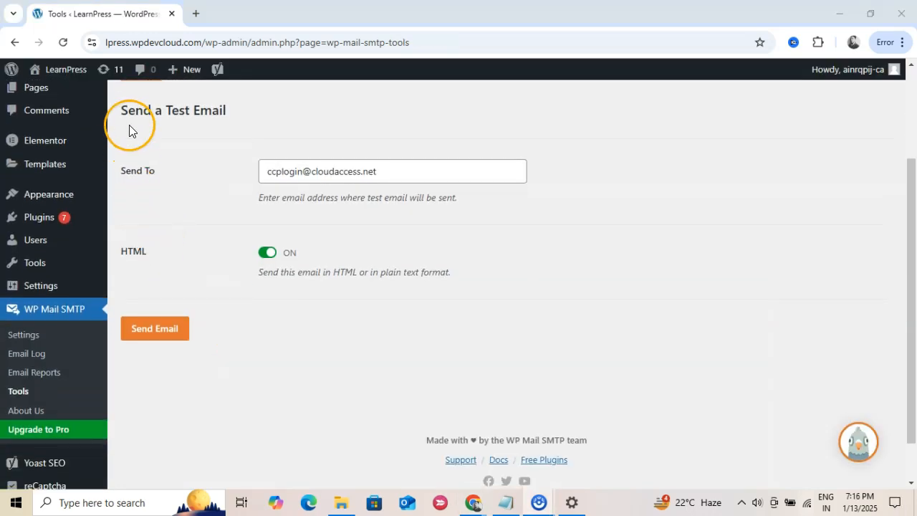
# - Send an HTML test email from WP Mail SMTP to the prefilled address and read the domain check results
pyautogui.moveTo(129, 117); pyautogui.dragTo(222, 98)
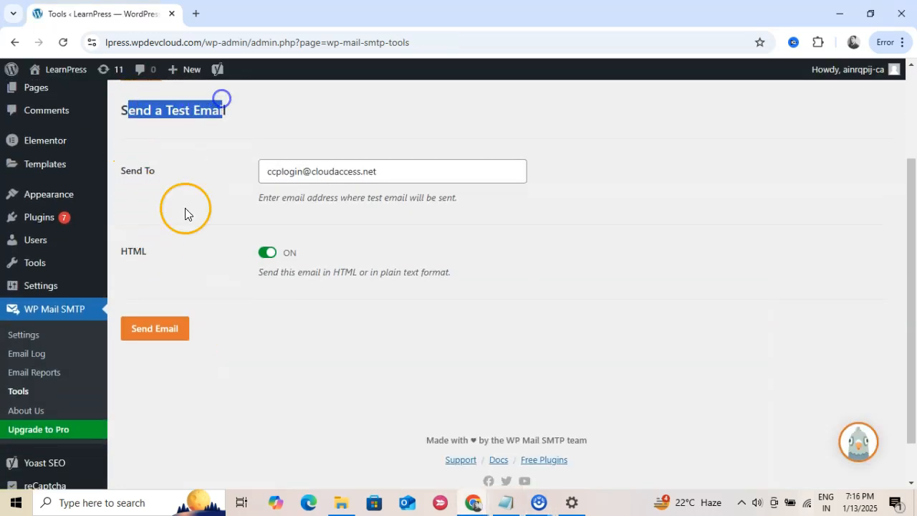
pyautogui.click(152, 328)
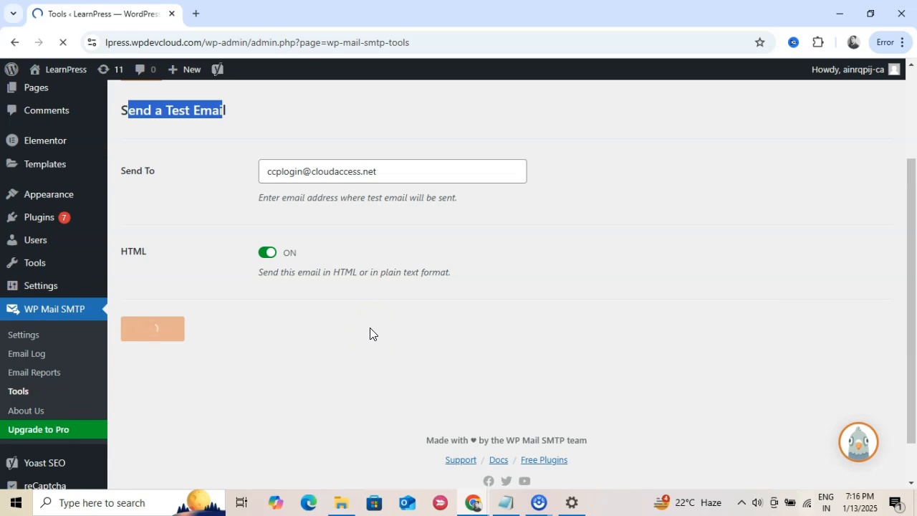
pyautogui.scroll(1, 370, 328)
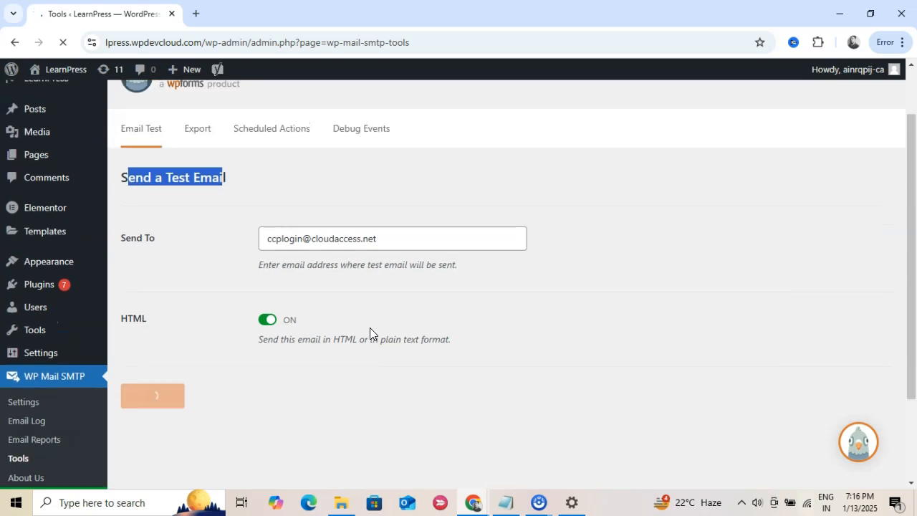
pyautogui.click(432, 372)
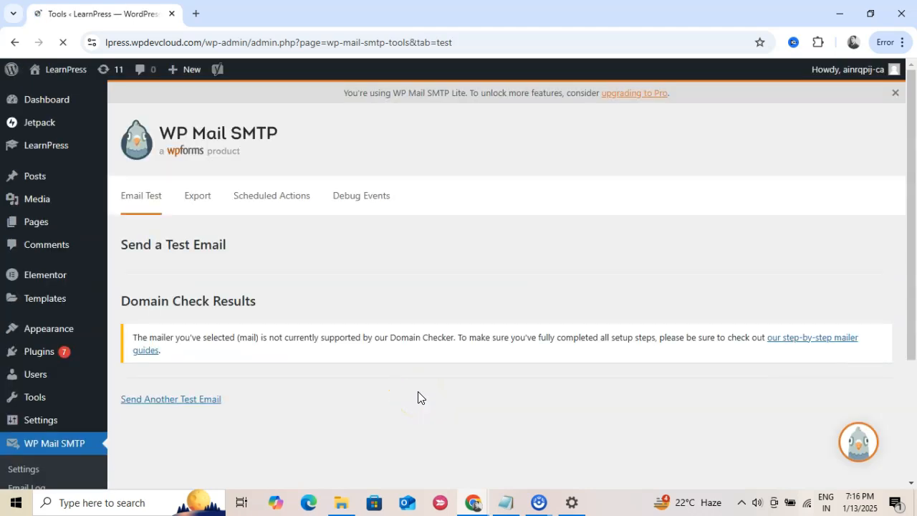
pyautogui.moveTo(180, 340); pyautogui.dragTo(496, 382)
pyautogui.click(497, 382)
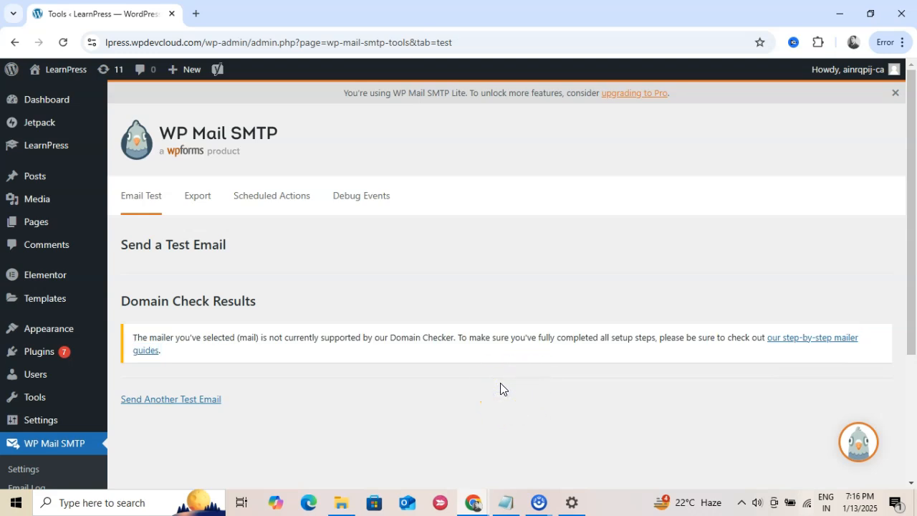
pyautogui.scroll(-2, 466, 404)
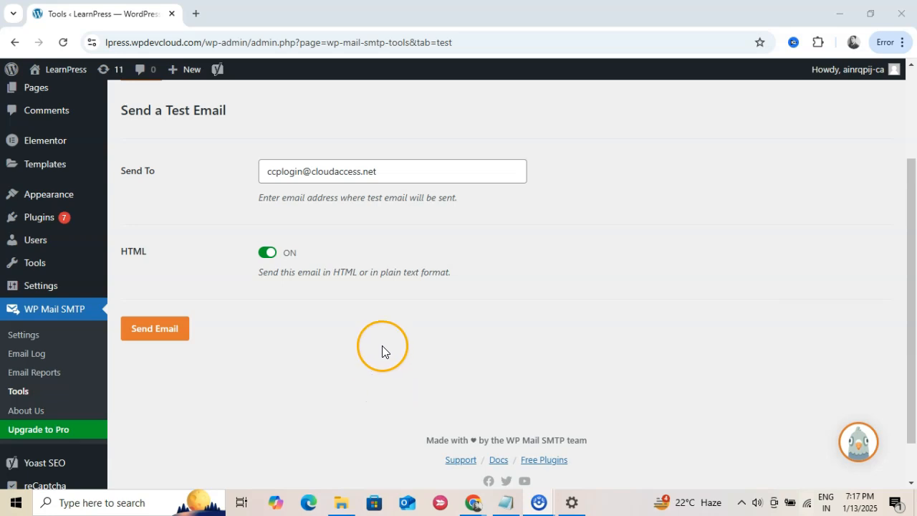
pyautogui.scroll(2, 384, 352)
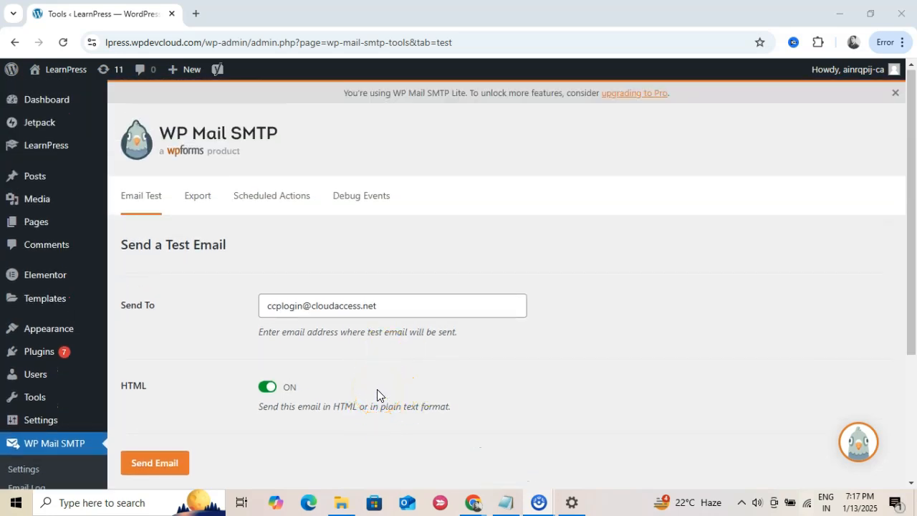
pyautogui.click(428, 358)
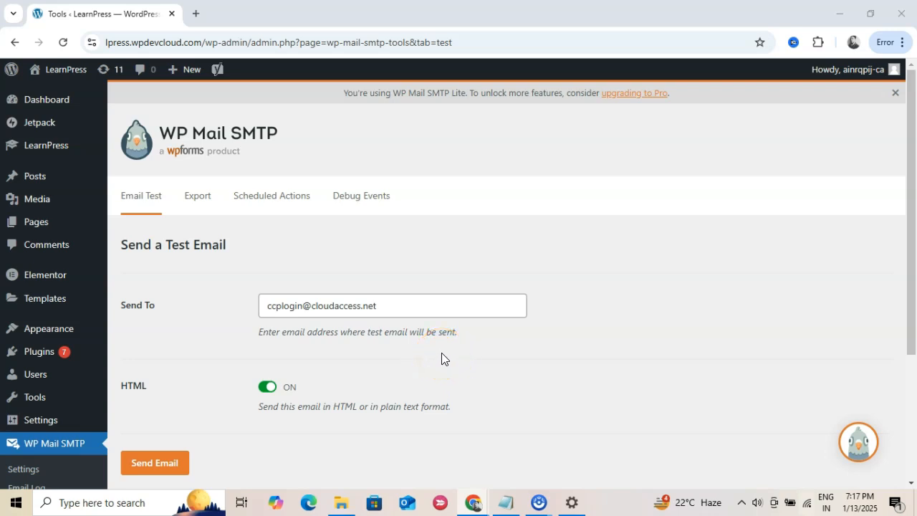
# - Open the WP Mail SMTP settings and choose Google / Gmail as the mailer
pyautogui.scroll(-3, 442, 352)
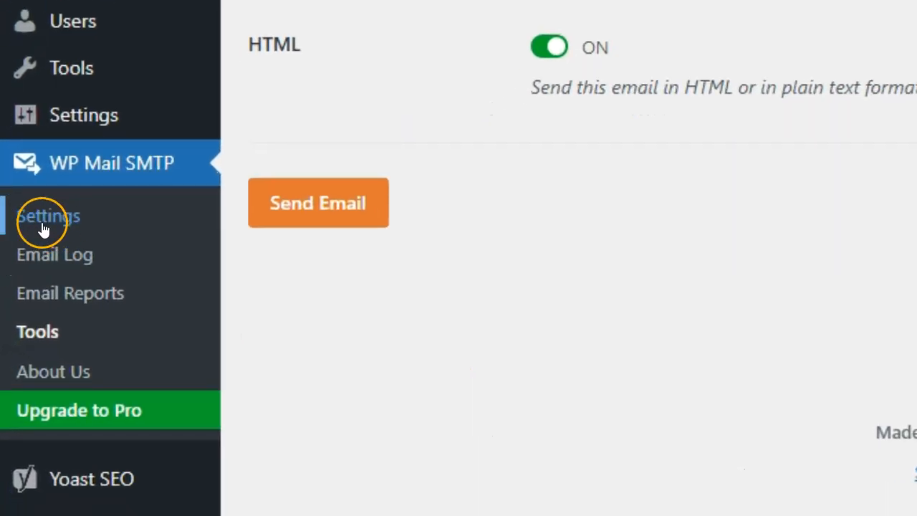
pyautogui.click(71, 235)
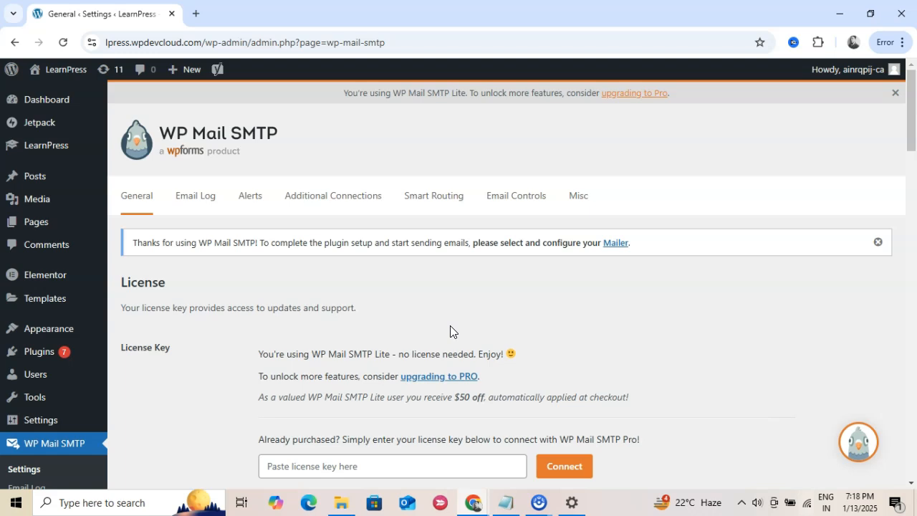
pyautogui.scroll(-10, 466, 336)
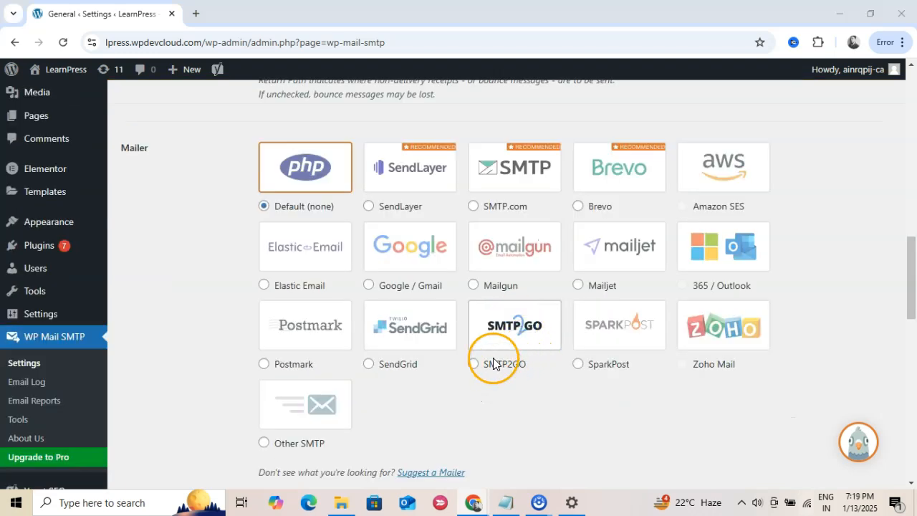
pyautogui.click(368, 286)
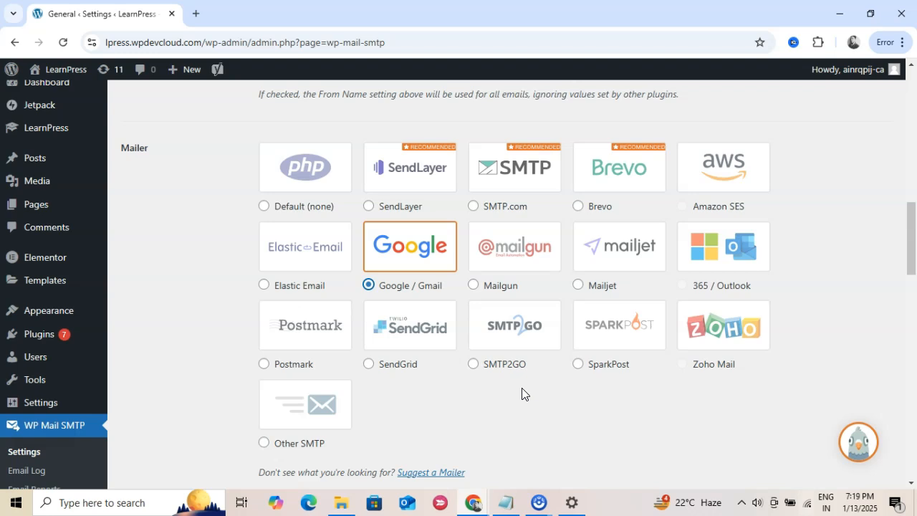
# - Examine the Google mailer's Client ID, Client Secret, Authorized redirect URI and Authorization settings
pyautogui.scroll(-8, 522, 387)
pyautogui.click(272, 207)
pyautogui.click(274, 248)
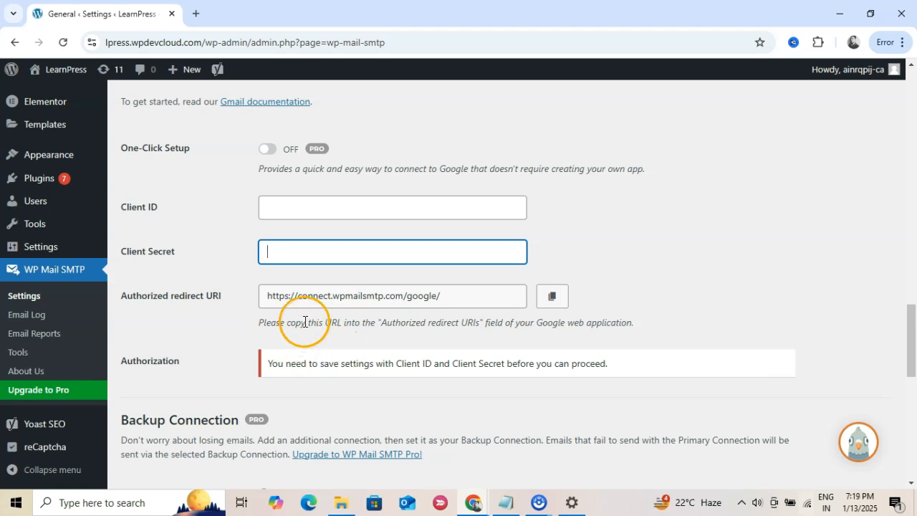
pyautogui.moveTo(266, 295); pyautogui.dragTo(438, 298)
pyautogui.click(315, 250)
pyautogui.click(306, 200)
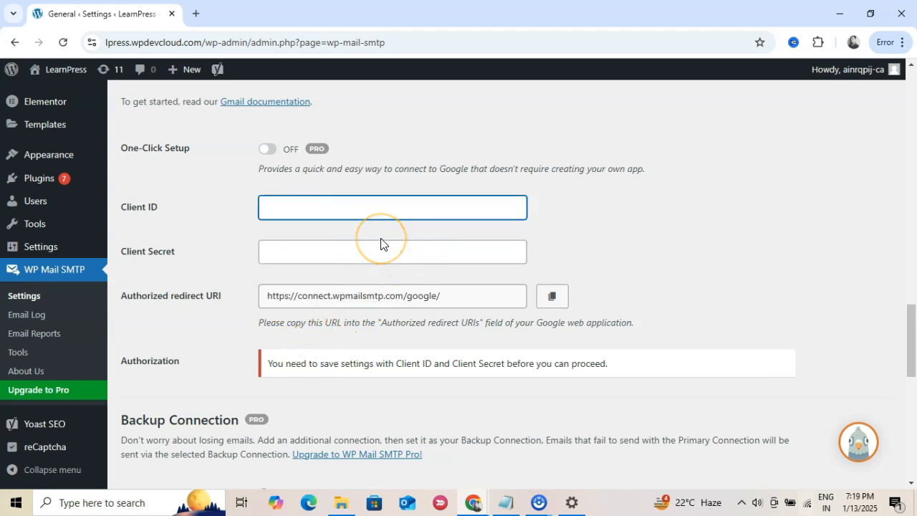
pyautogui.click(496, 376)
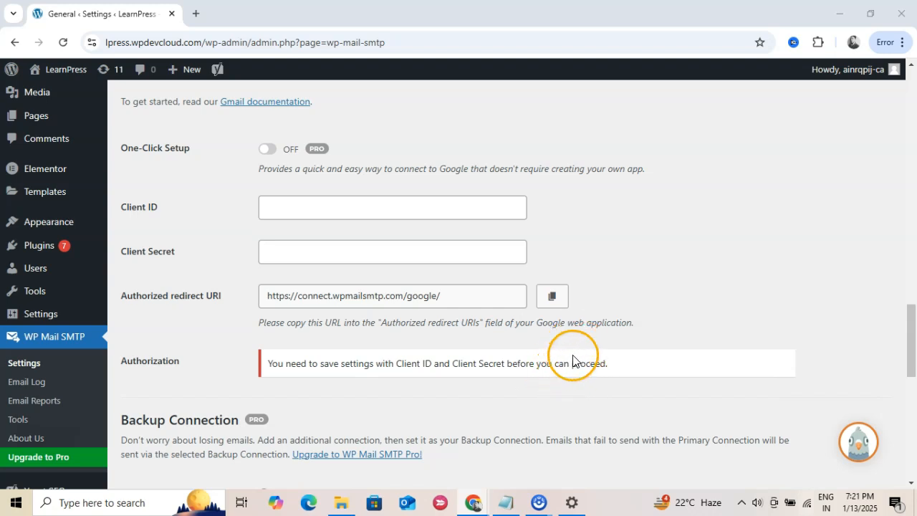
pyautogui.scroll(-1, 638, 368)
pyautogui.scroll(1, 640, 369)
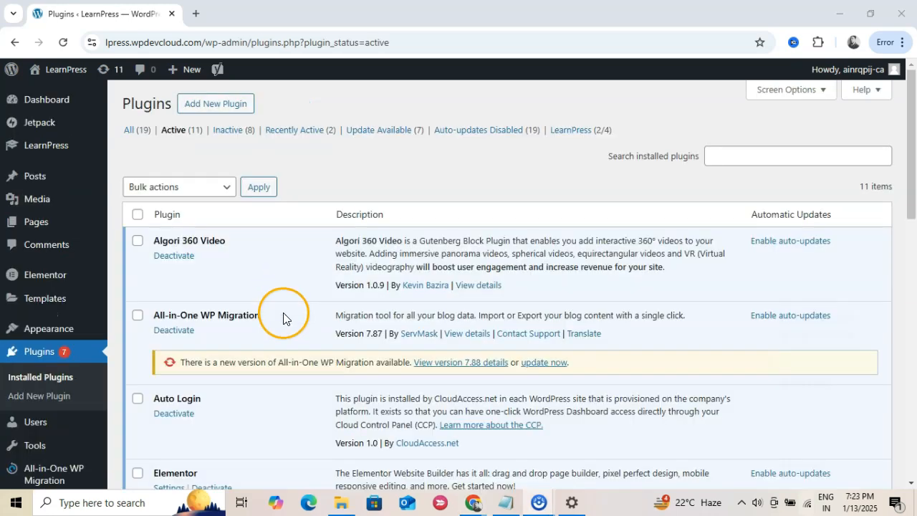
# - Select all active plugins in the plugin list and deactivate them in bulk
pyautogui.scroll(-1, 273, 401)
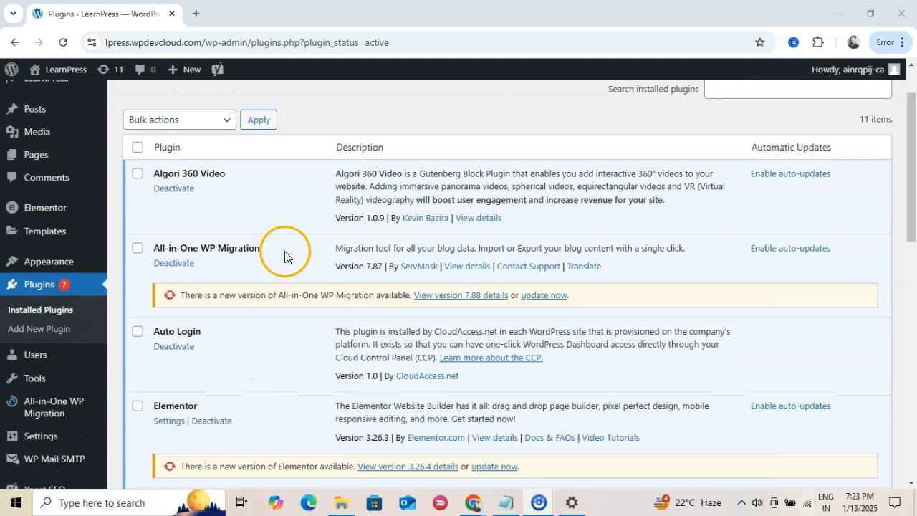
pyautogui.scroll(1, 295, 412)
pyautogui.scroll(-1, 293, 429)
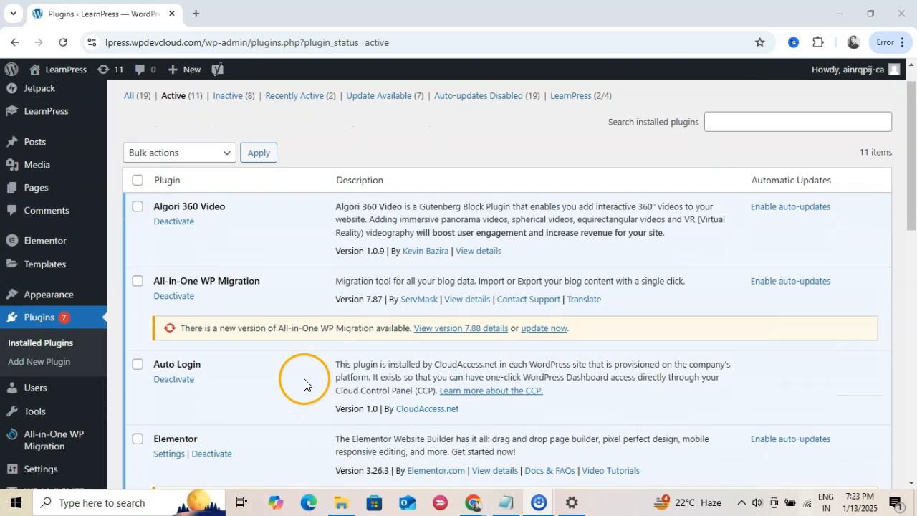
pyautogui.click(137, 147)
pyautogui.click(194, 120)
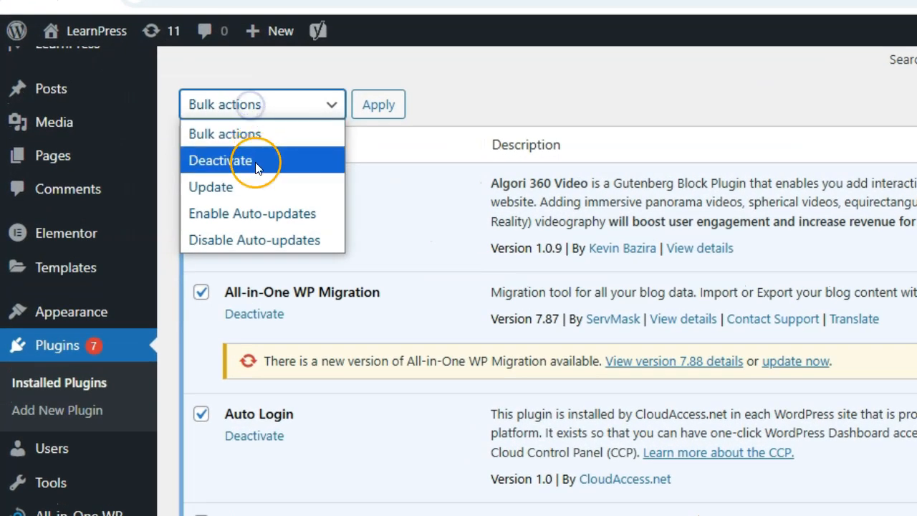
pyautogui.click(257, 163)
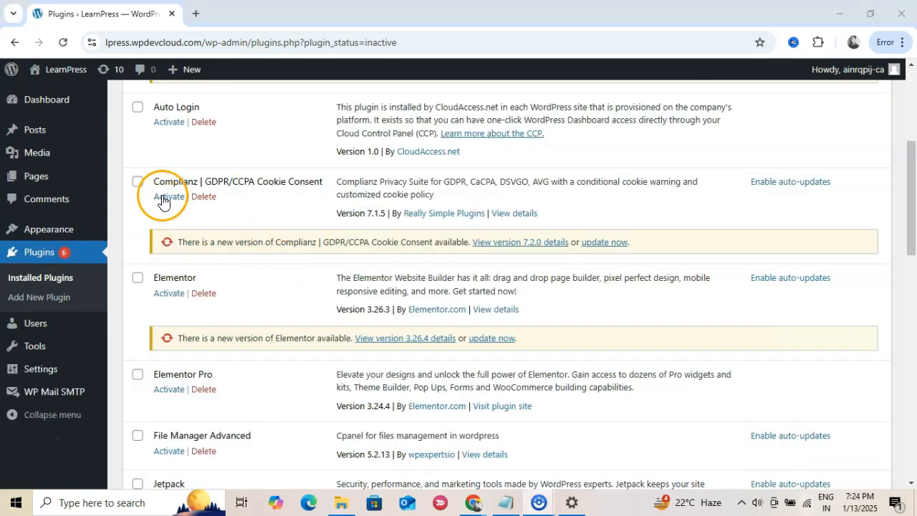
# - Activate the Complianz | GDPR/CCPA Cookie Consent plugin and return to the installed plugins list
pyautogui.click(170, 196)
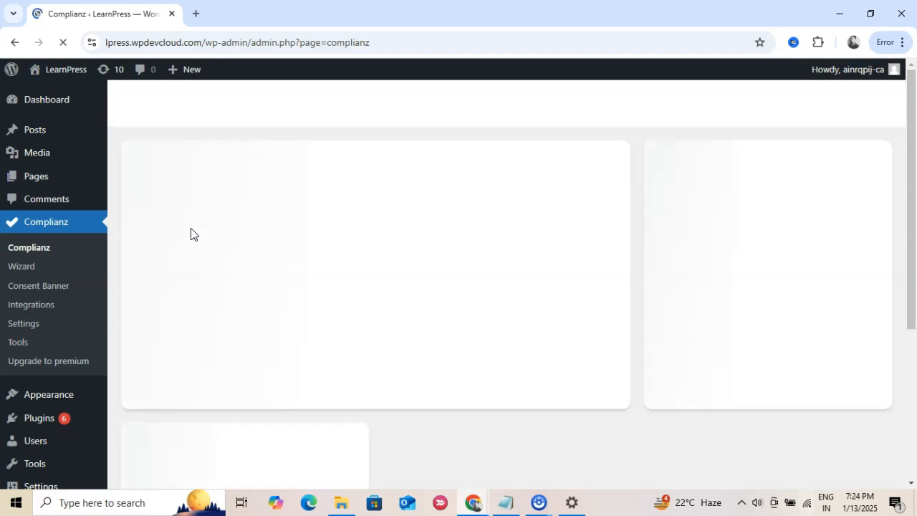
pyautogui.scroll(-2, 129, 294)
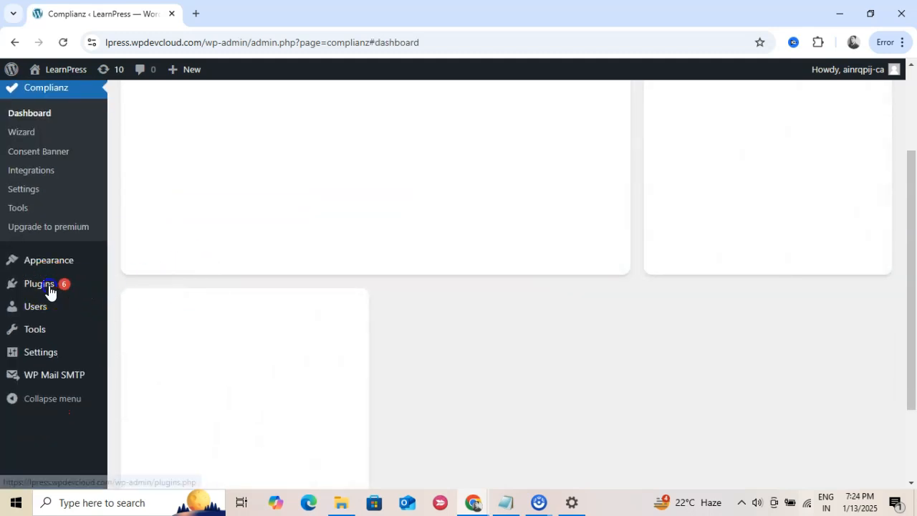
pyautogui.moveTo(45, 285)
pyautogui.click(194, 285)
pyautogui.scroll(-4, 316, 310)
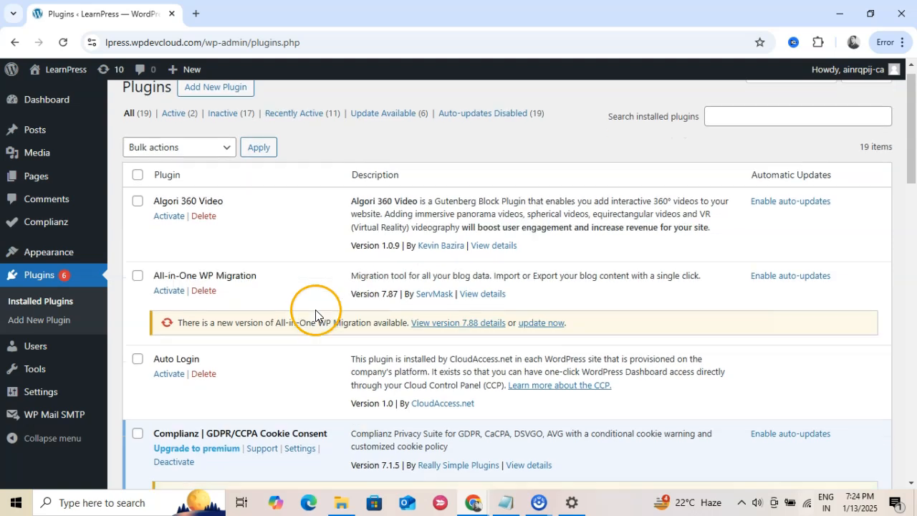
# - Activate the Elementor and Elementor Pro plugins in the installed plugins list
pyautogui.click(169, 293)
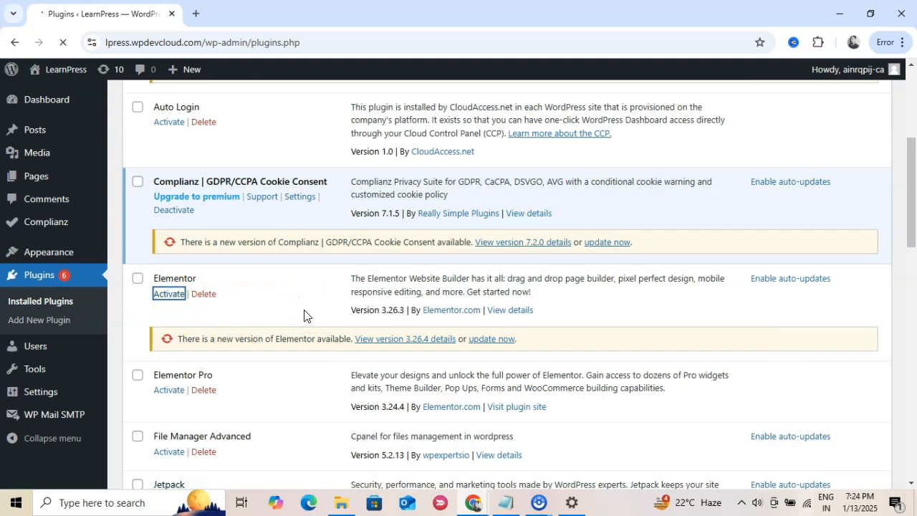
pyautogui.scroll(-5, 311, 311)
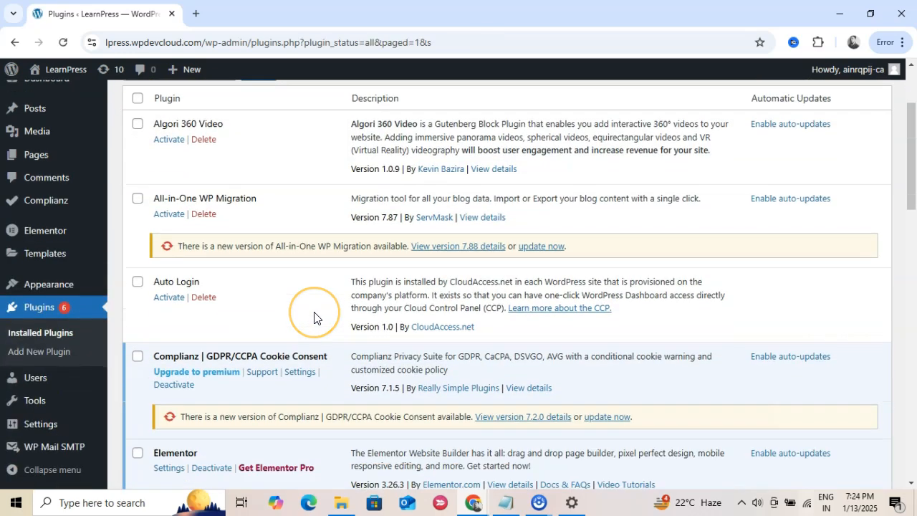
pyautogui.scroll(-2, 314, 312)
pyautogui.click(169, 229)
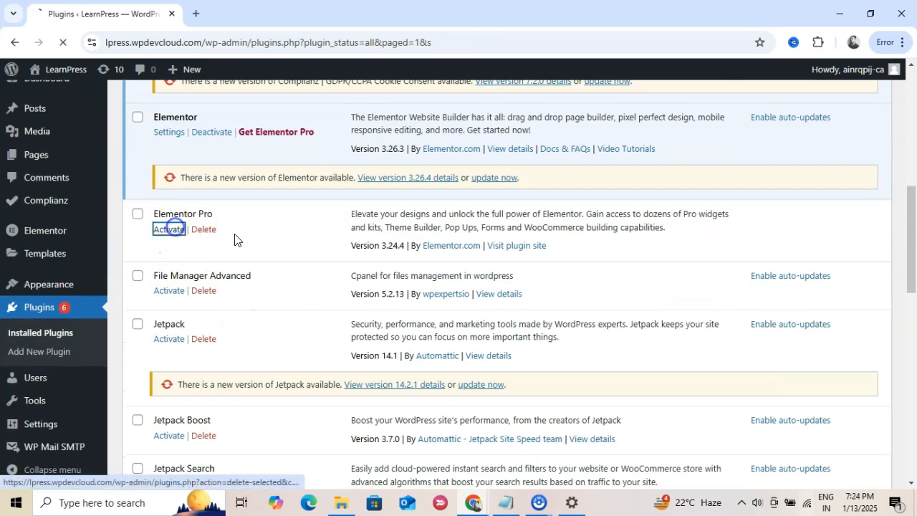
# - Activate the Jetpack plugin and filter the plugin list to show only active plugins
pyautogui.scroll(-7, 276, 266)
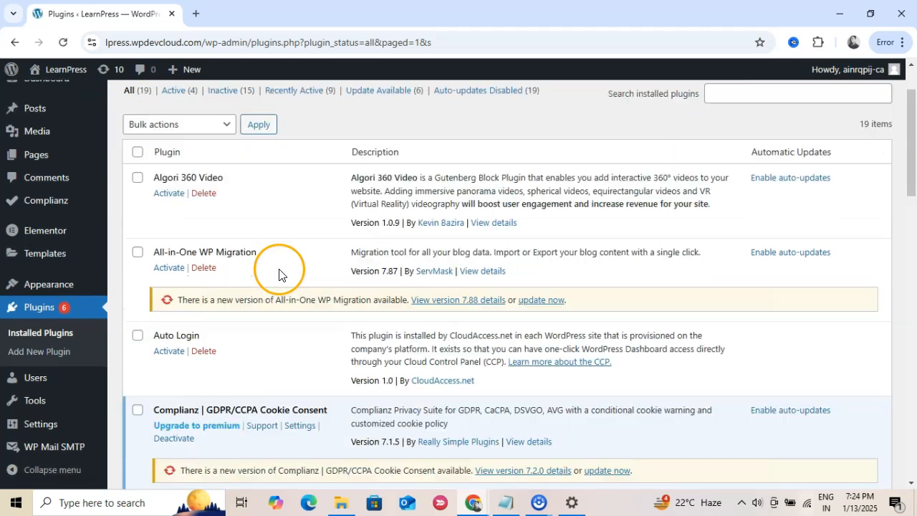
pyautogui.scroll(-1, 279, 274)
pyautogui.click(169, 271)
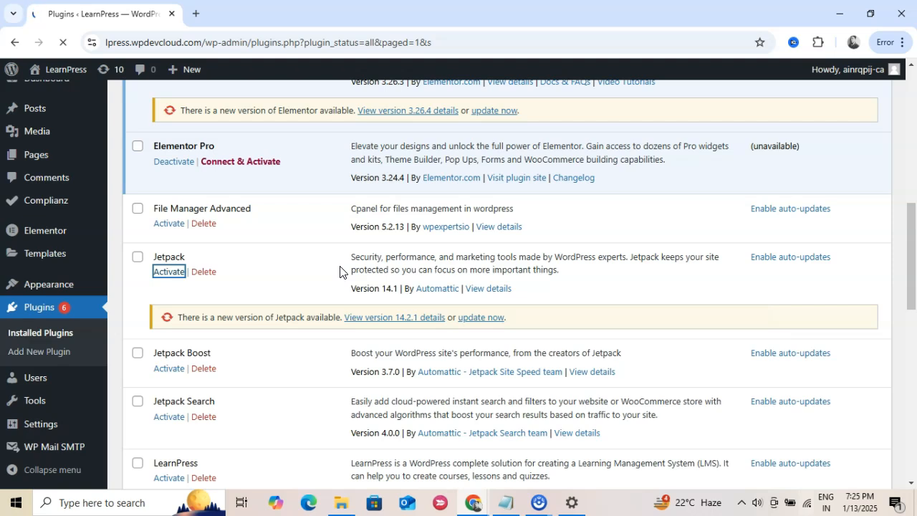
pyautogui.click(387, 255)
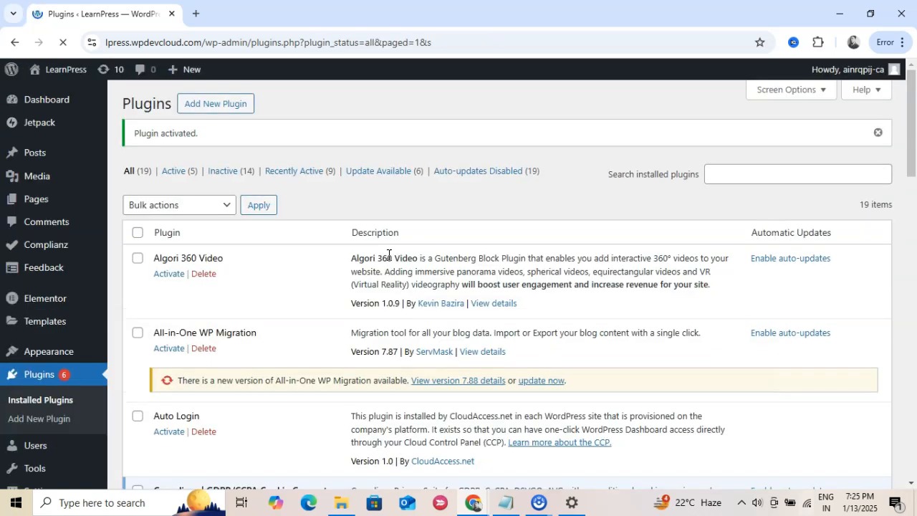
pyautogui.click(174, 170)
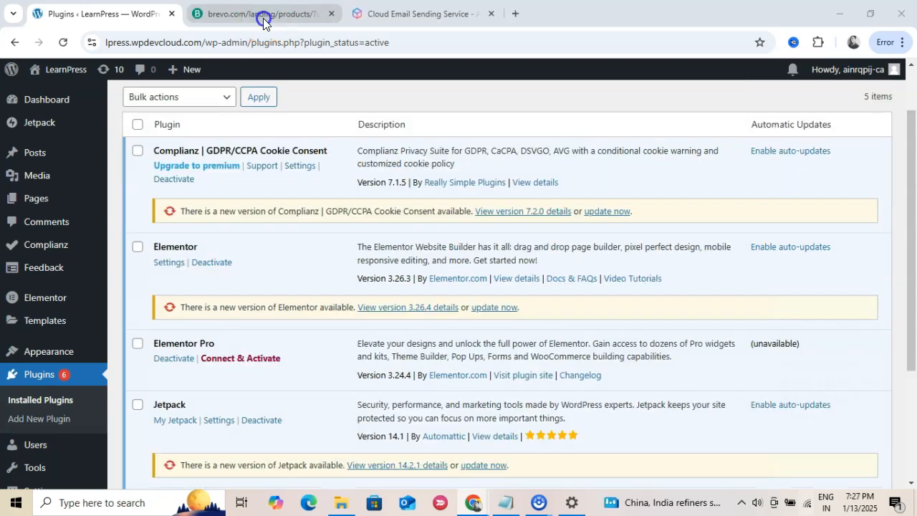
# - Look over the Brevo landing page and the Amazon Simple Email Service page, dismissing the Explainer pop-up
pyautogui.click(263, 17)
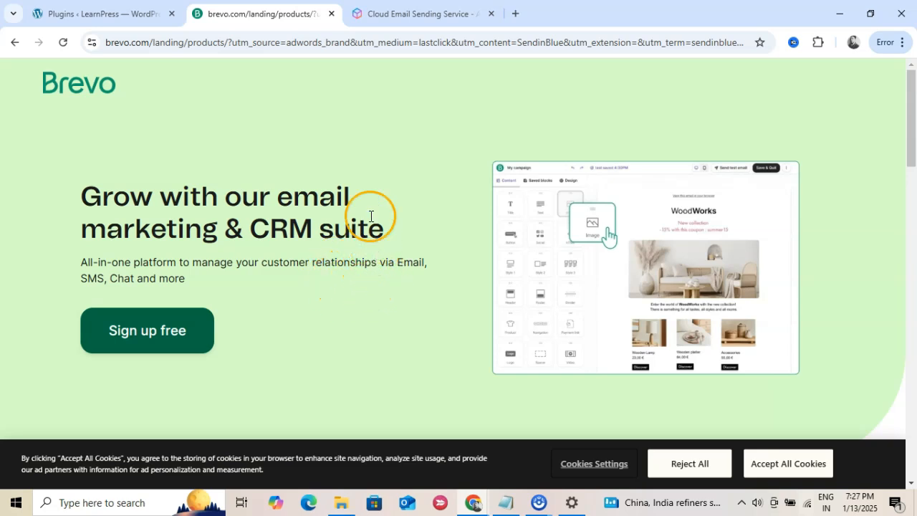
pyautogui.click(401, 16)
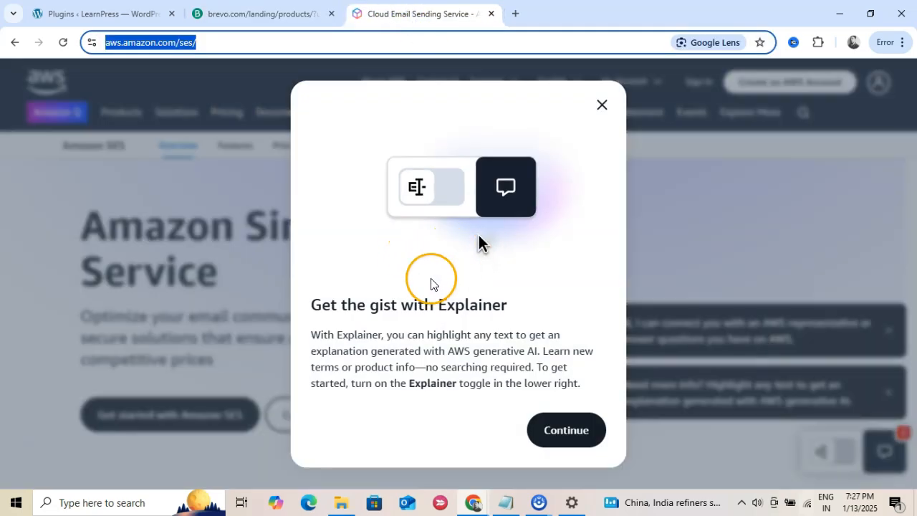
pyautogui.click(601, 105)
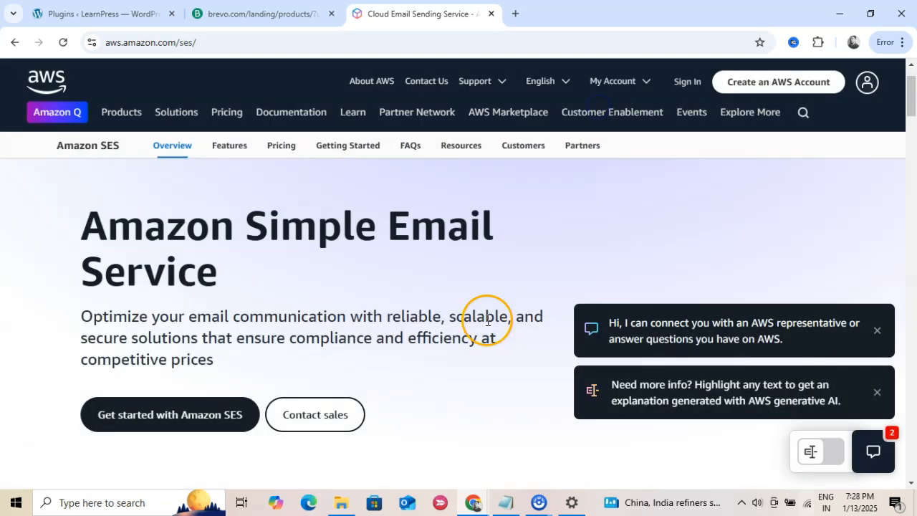
pyautogui.scroll(-2, 463, 322)
pyautogui.scroll(2, 463, 323)
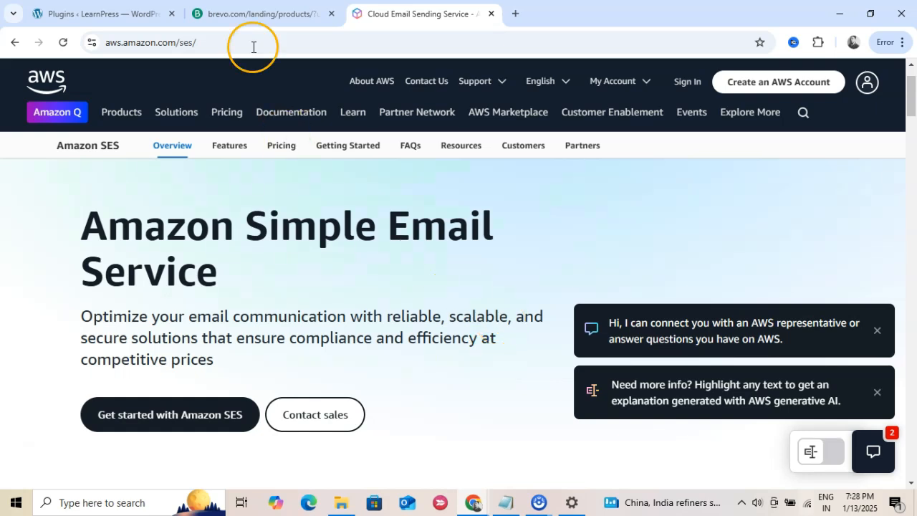
# - Return to the WordPress admin and open the WP Mail SMTP settings at the Mailer options
pyautogui.click(100, 14)
pyautogui.scroll(-1, 124, 283)
pyautogui.scroll(-2, 124, 282)
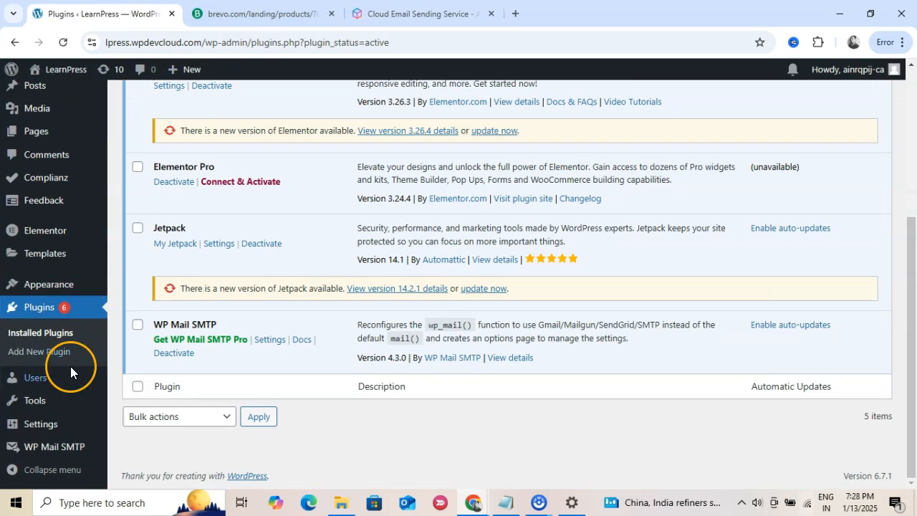
pyautogui.click(88, 449)
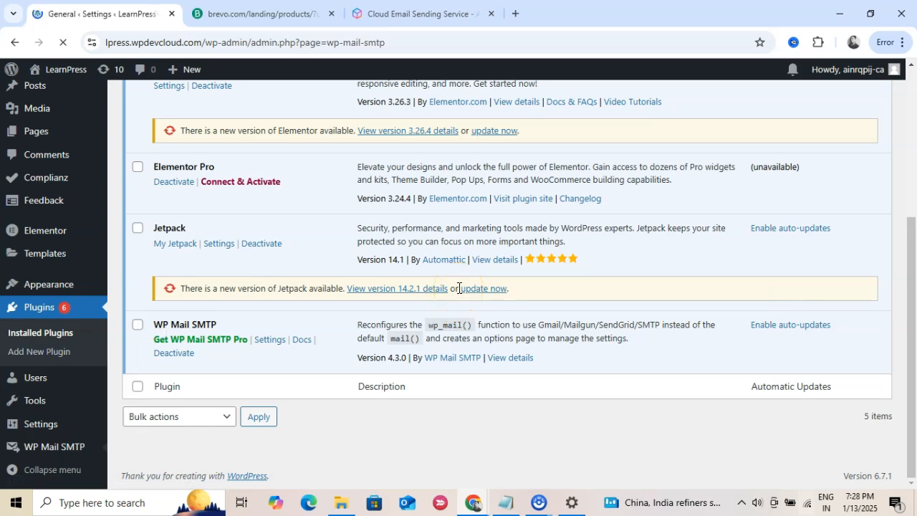
pyautogui.scroll(-9, 456, 290)
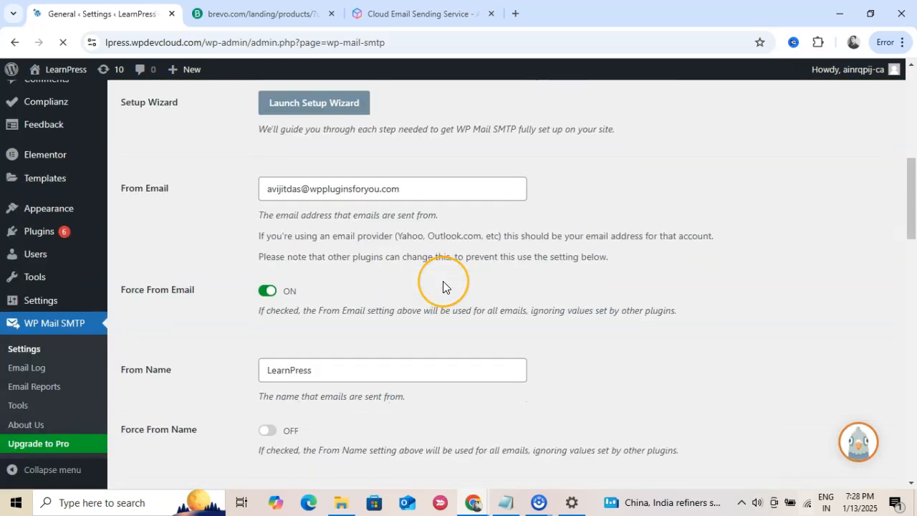
pyautogui.scroll(-3, 443, 285)
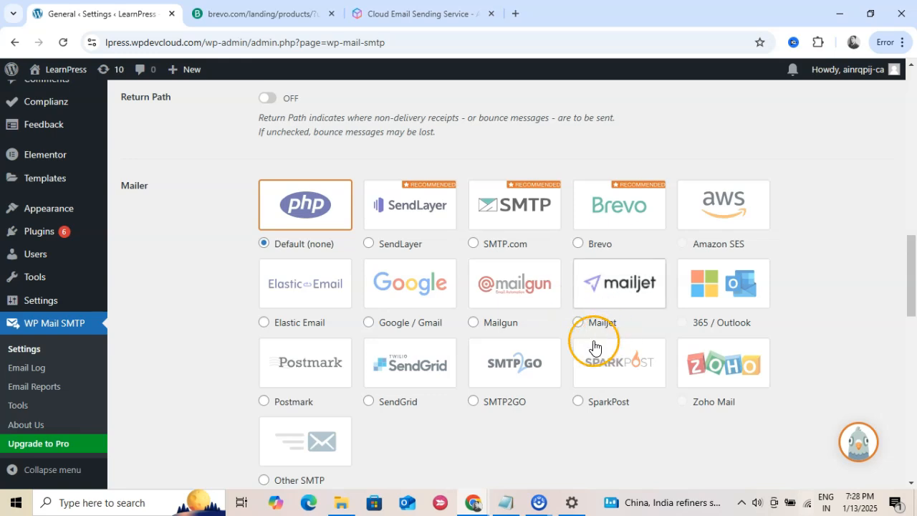
pyautogui.scroll(-2, 566, 340)
pyautogui.scroll(2, 549, 334)
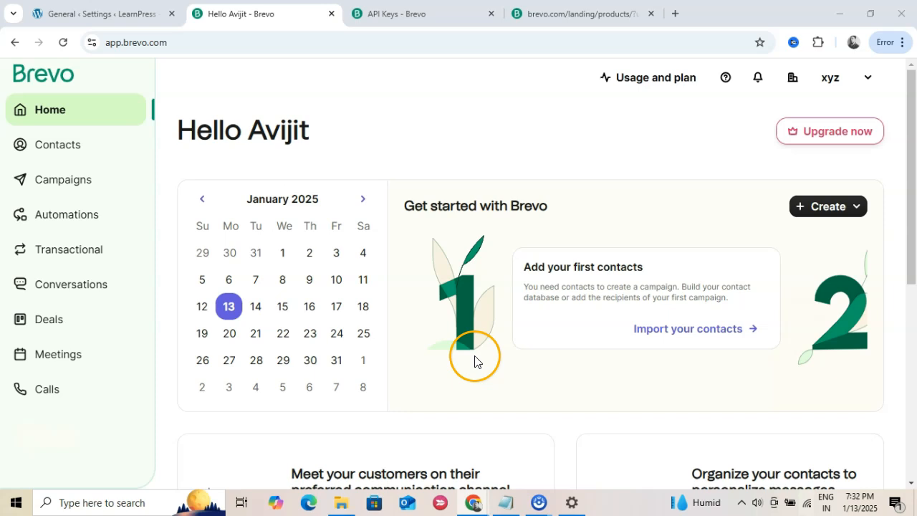
# - Copy the generated API key from the Brevo account and paste it into the API Key field in the WP Mail SMTP settings
pyautogui.scroll(-5, 466, 369)
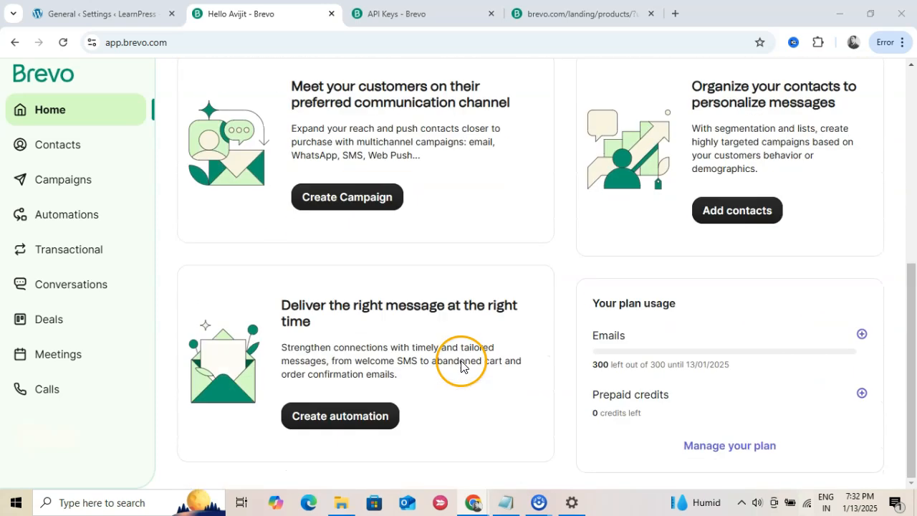
pyautogui.scroll(5, 461, 360)
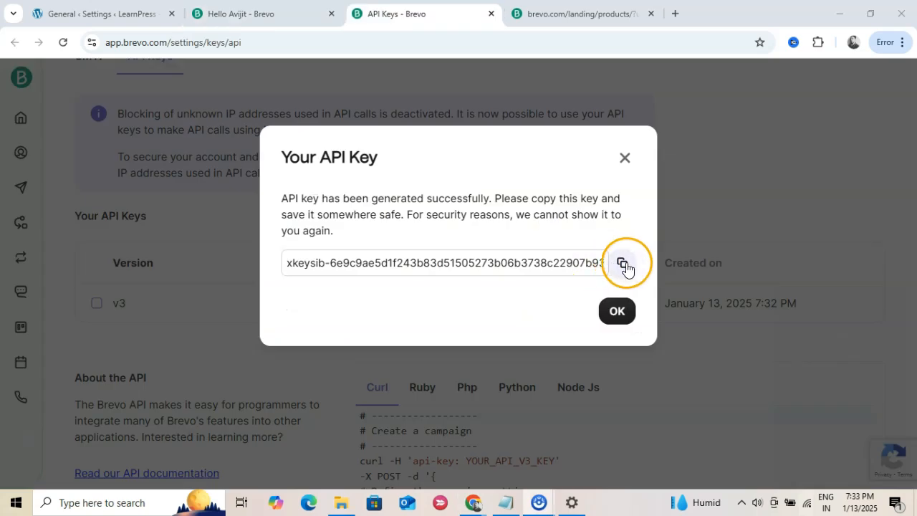
pyautogui.click(622, 262)
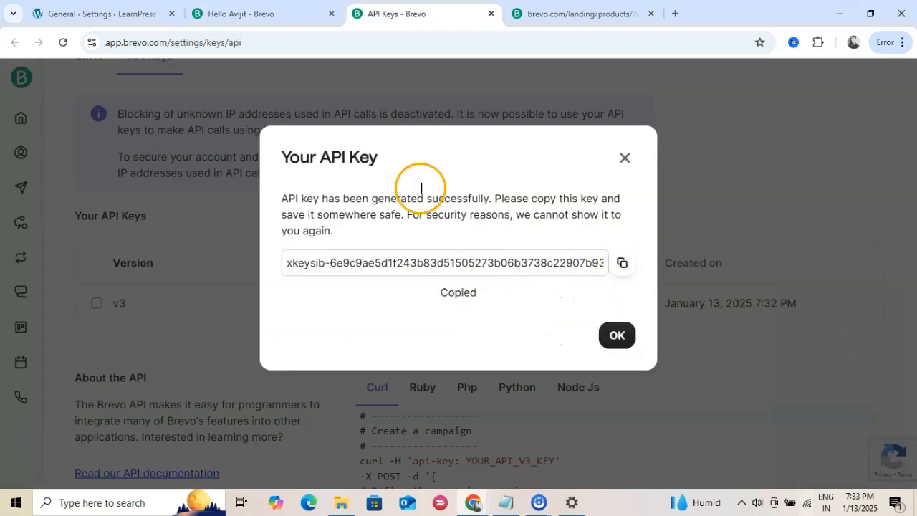
pyautogui.click(107, 13)
pyautogui.click(285, 255)
pyautogui.hotkey('ctrl', 'v')
pyautogui.click(217, 287)
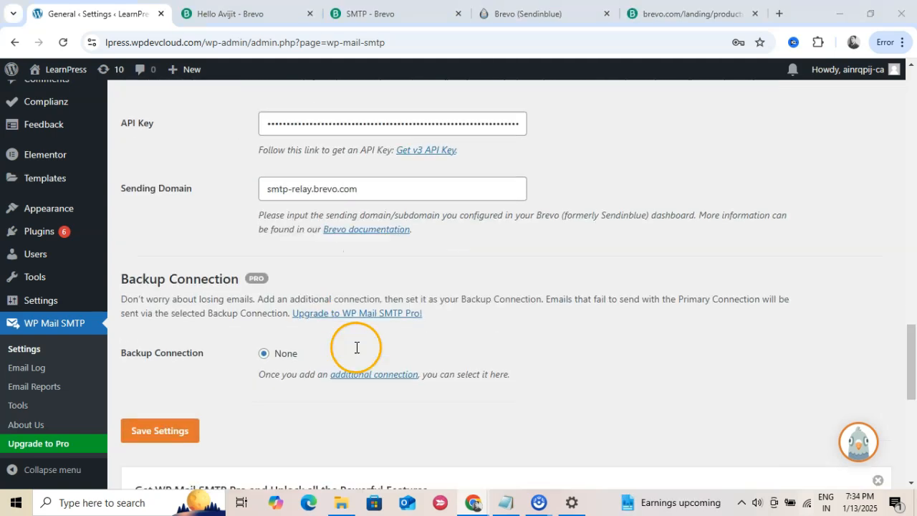
# - Save the WP Mail SMTP settings with the Brevo API key and sending domain smtp-relay.brevo.com
pyautogui.scroll(-1, 351, 351)
pyautogui.click(172, 369)
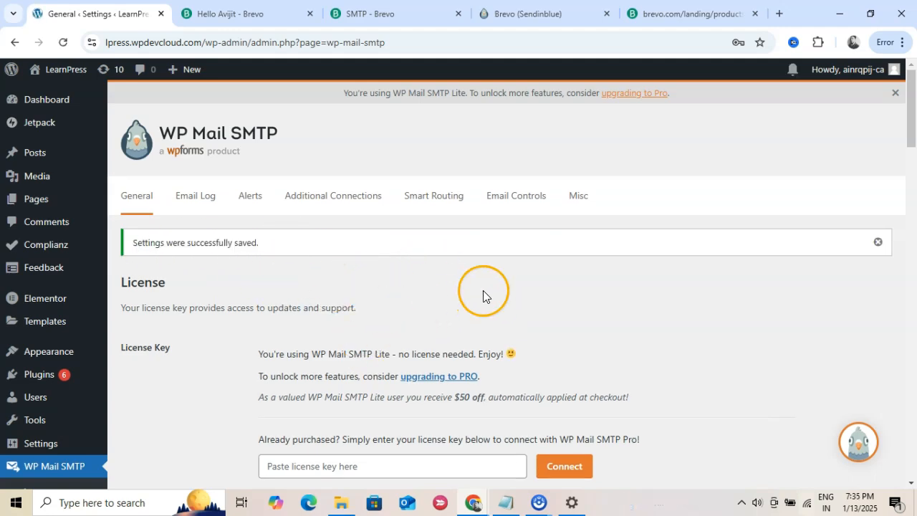
pyautogui.scroll(-2, 563, 327)
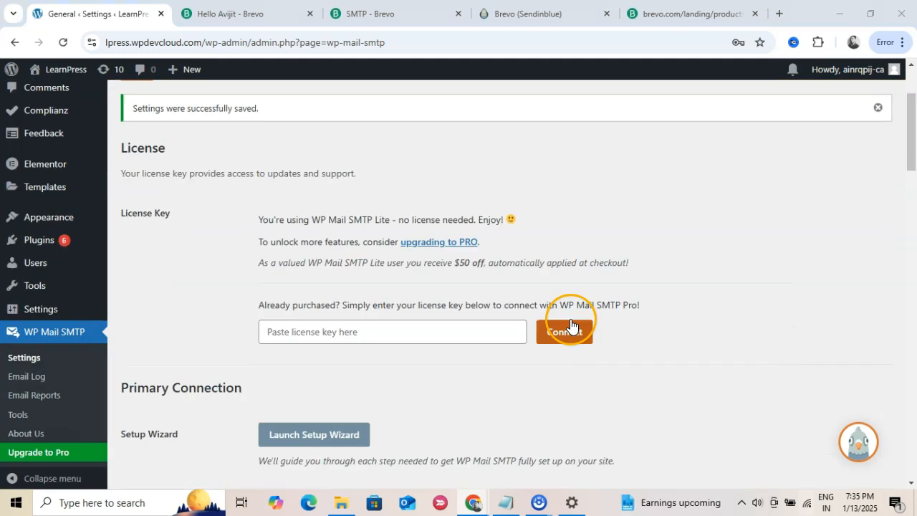
pyautogui.scroll(1, 569, 318)
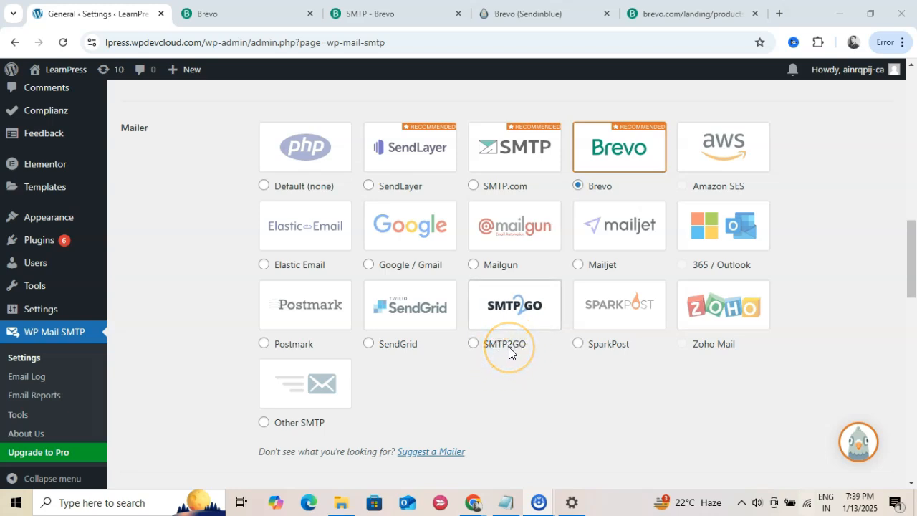
pyautogui.click(563, 373)
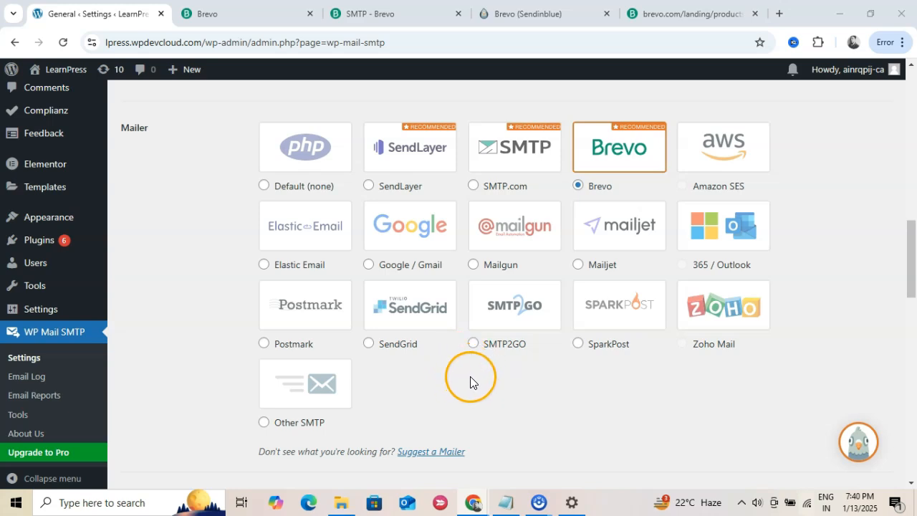
pyautogui.scroll(-1, 464, 373)
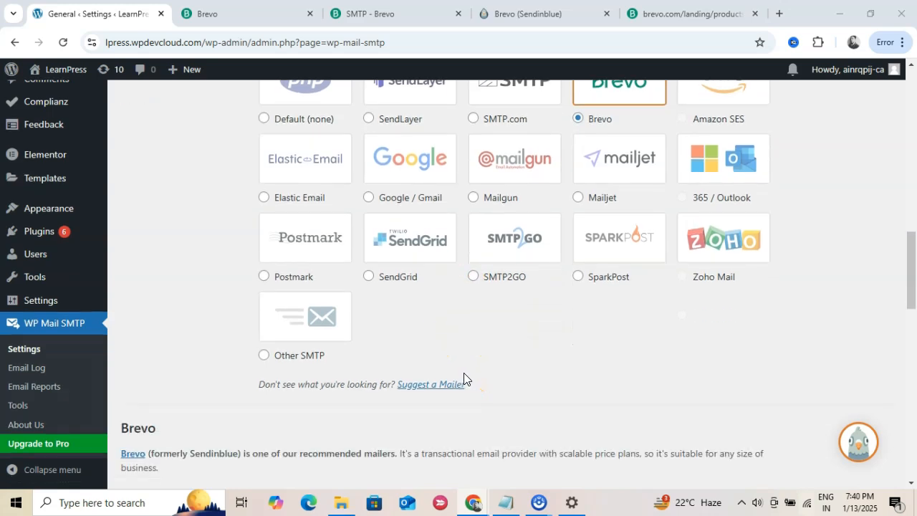
pyautogui.scroll(1, 463, 372)
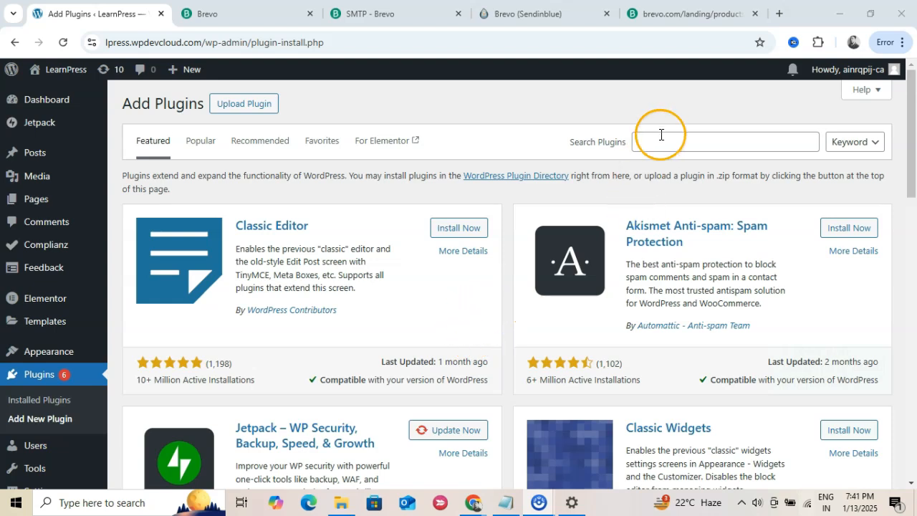
# - Search the plugin directory for FluentSMTP and install the FluentSMTP – WP SMTP Plugin
pyautogui.click(661, 134)
pyautogui.hotkey('ctrl', 'v')
pyautogui.click(645, 190)
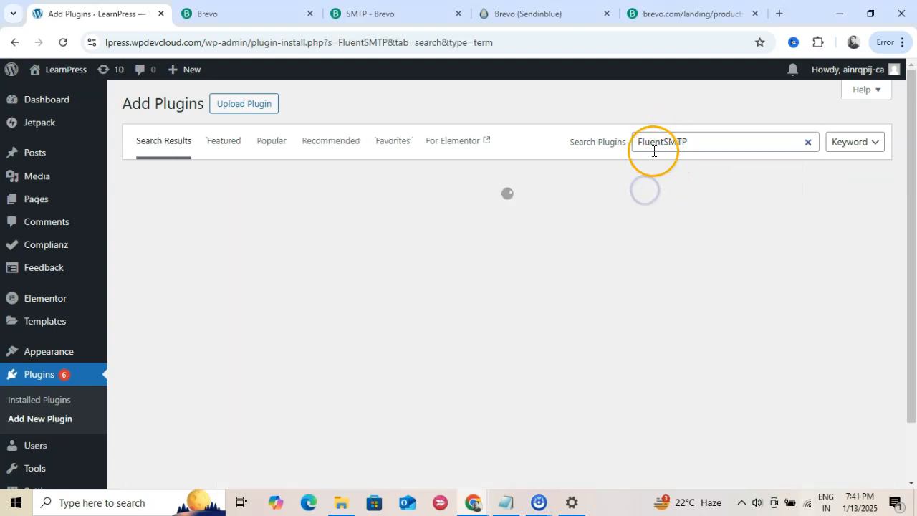
pyautogui.moveTo(694, 141); pyautogui.dragTo(630, 142)
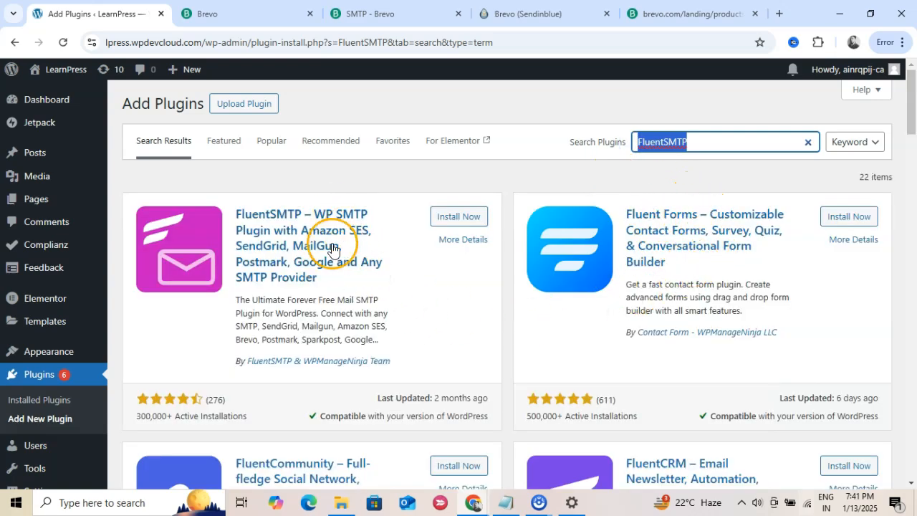
pyautogui.click(455, 222)
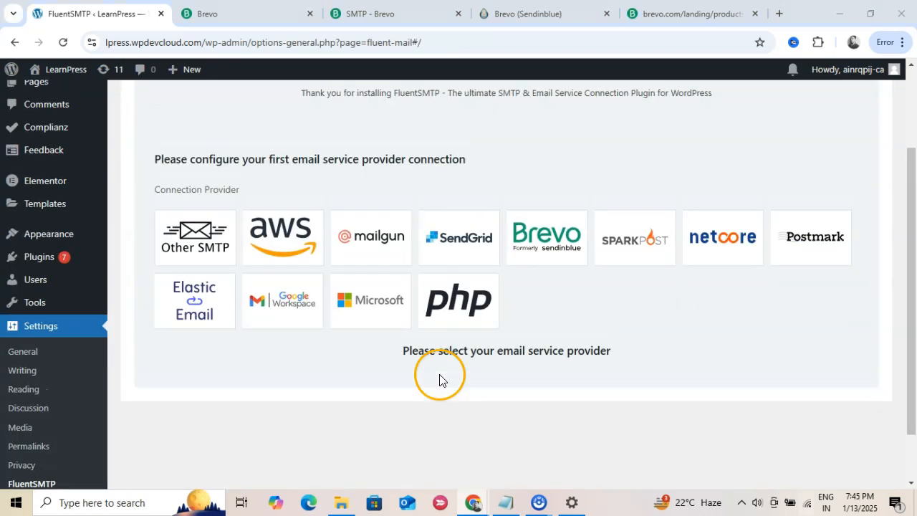
# - Examine the email service providers offered in the FluentSMTP connection setup, and go back to the WordPress dashboard
pyautogui.scroll(2, 437, 378)
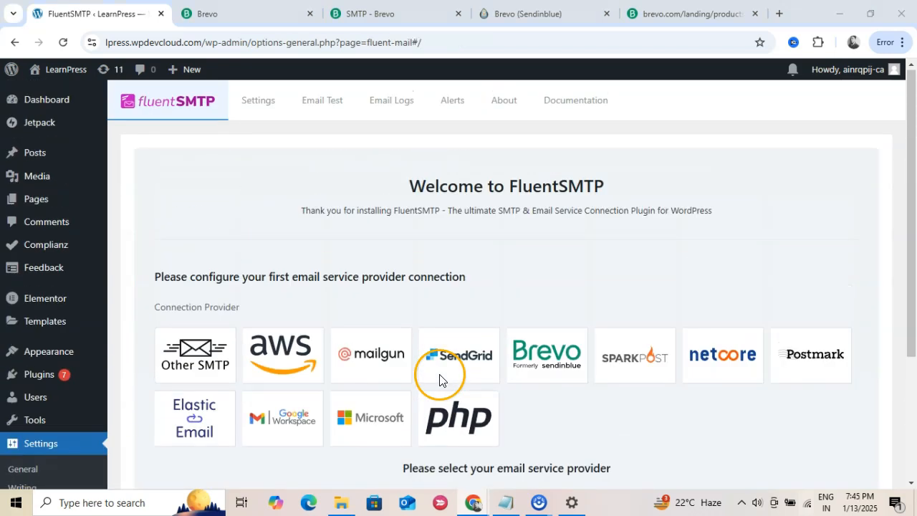
pyautogui.scroll(-2, 472, 298)
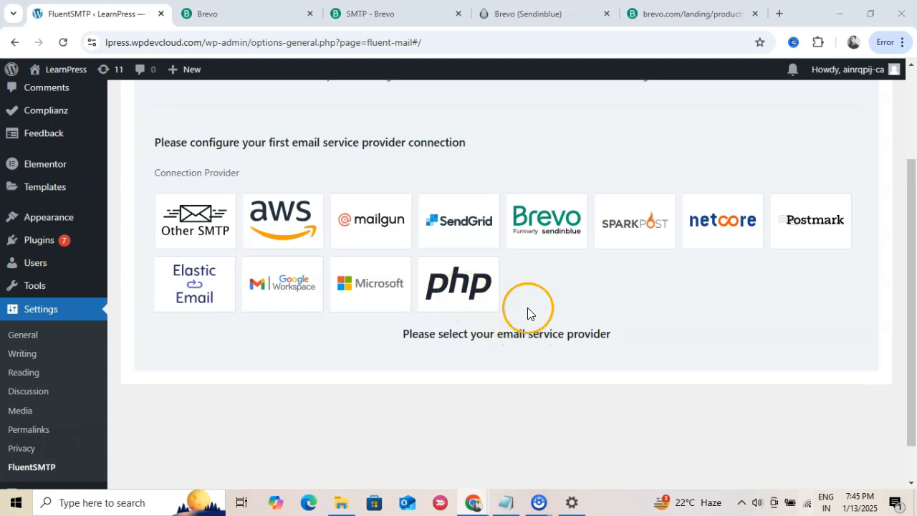
pyautogui.scroll(1, 542, 328)
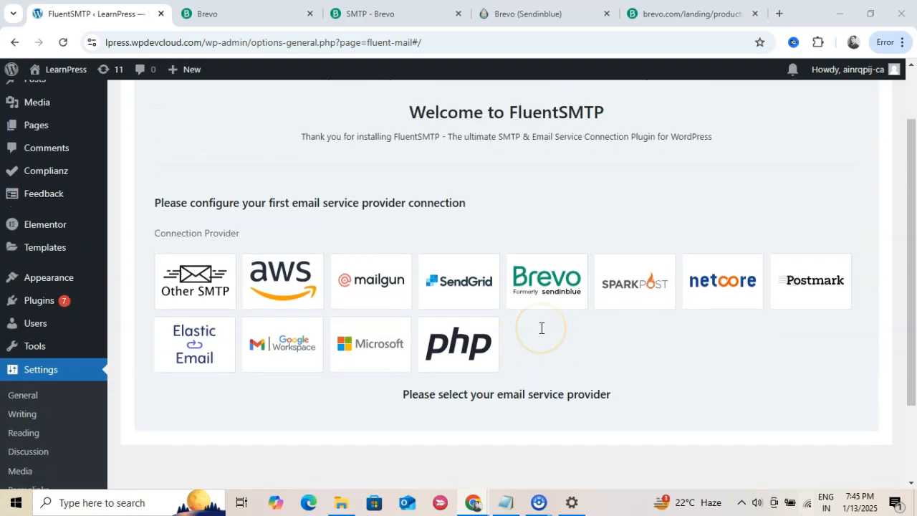
pyautogui.scroll(1, 542, 328)
pyautogui.scroll(-2, 544, 334)
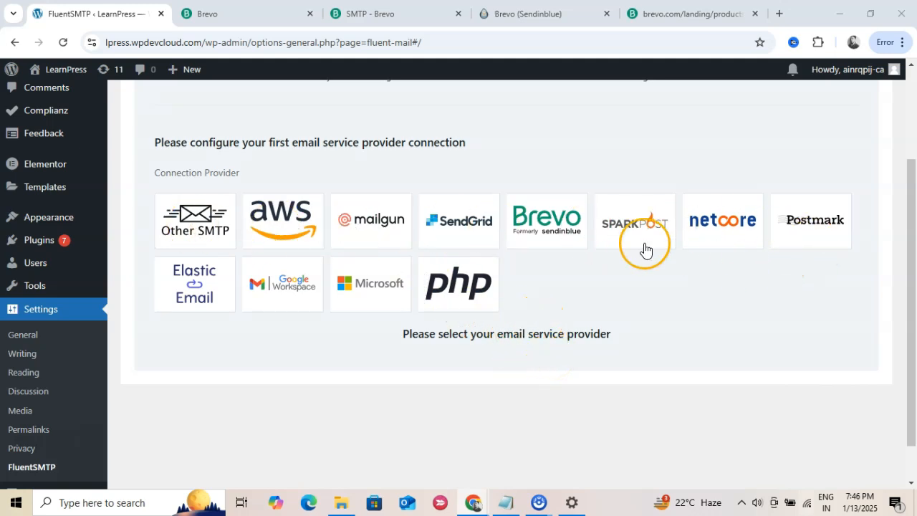
pyautogui.scroll(2, 438, 351)
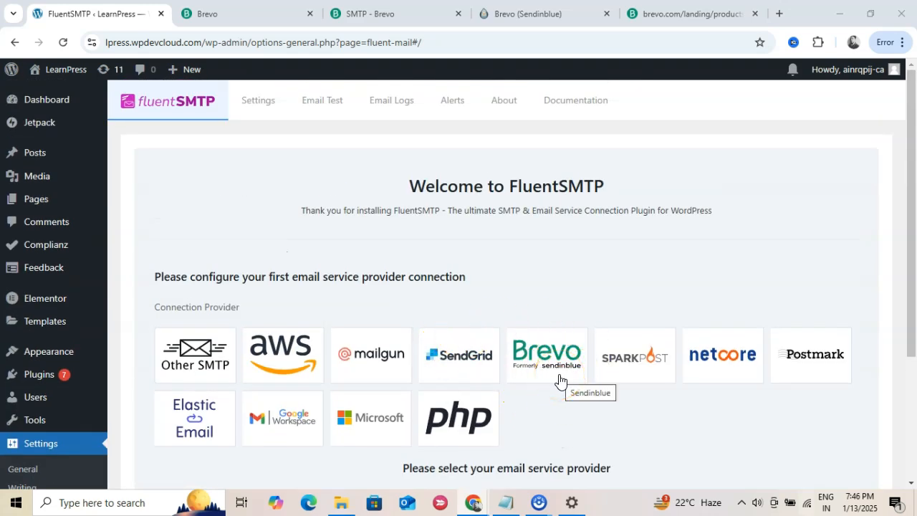
pyautogui.hotkey('alt', 'Left')
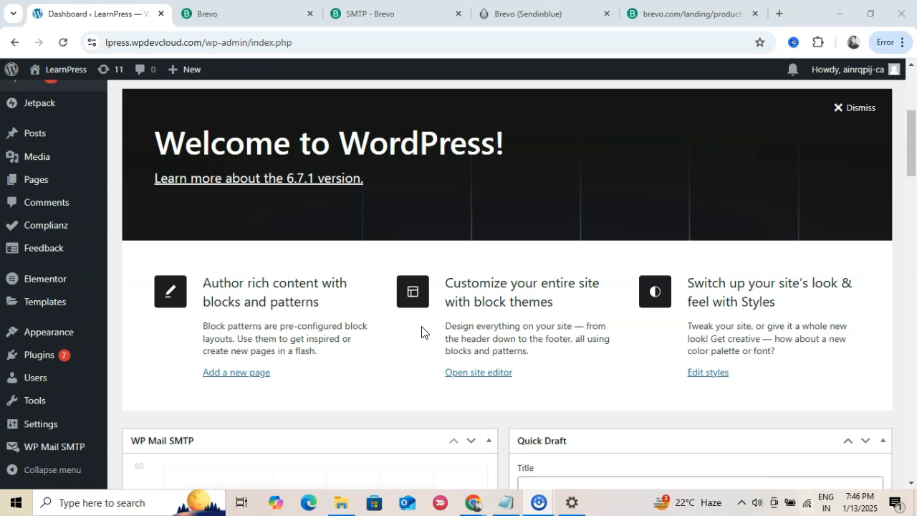